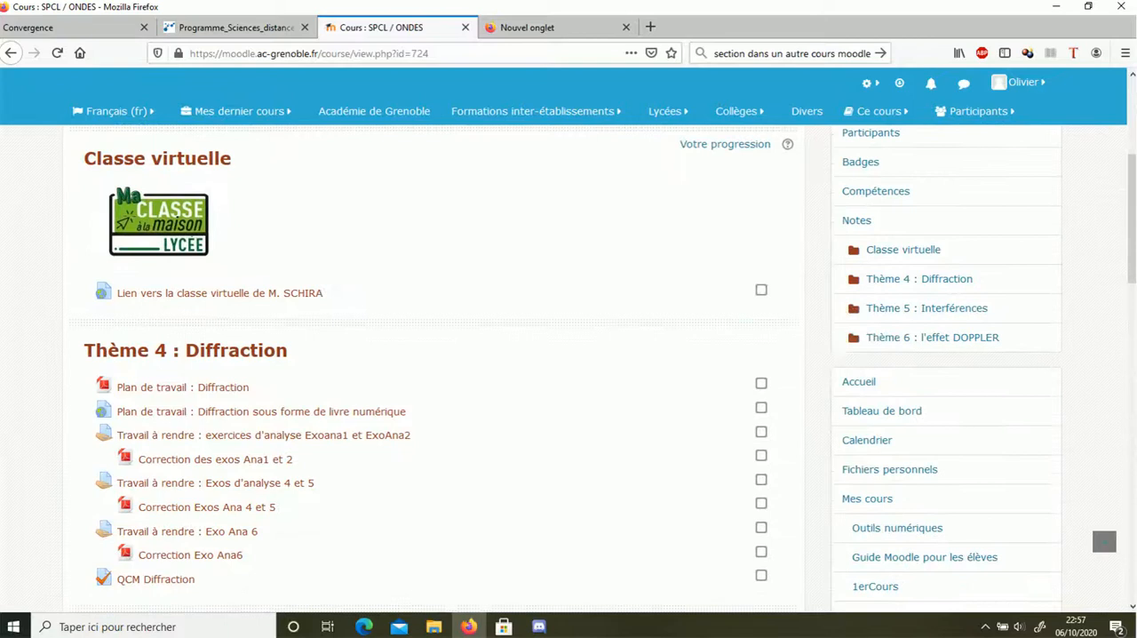
Open the backup settings of the SPCL / ONDES course
scroll(426, 369, "down", 3)
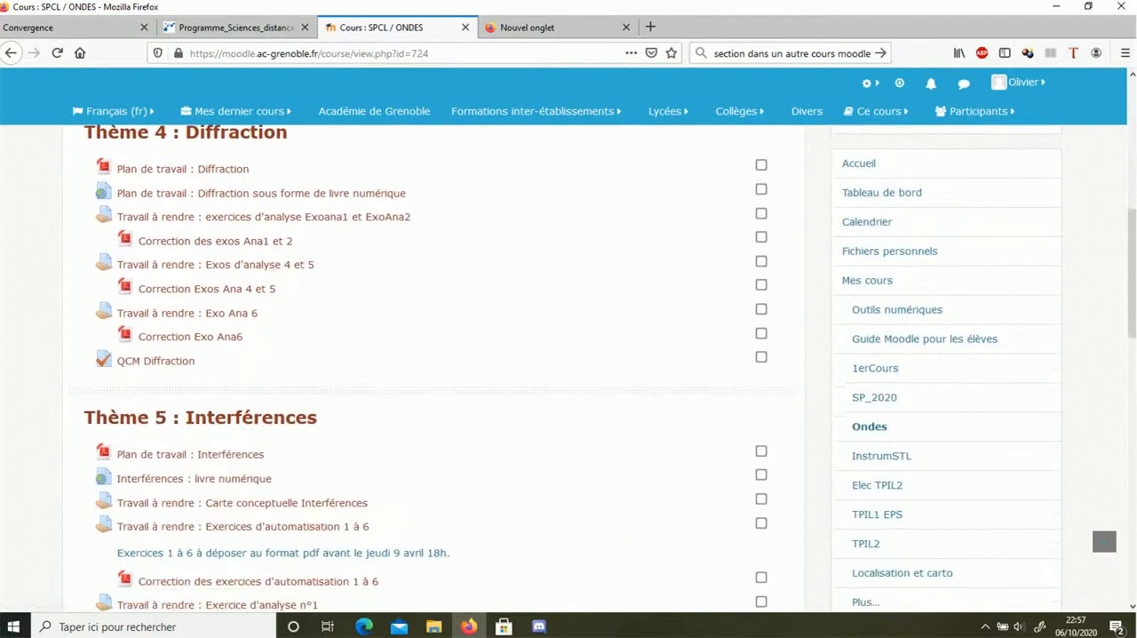
scroll(426, 368, "down", 6)
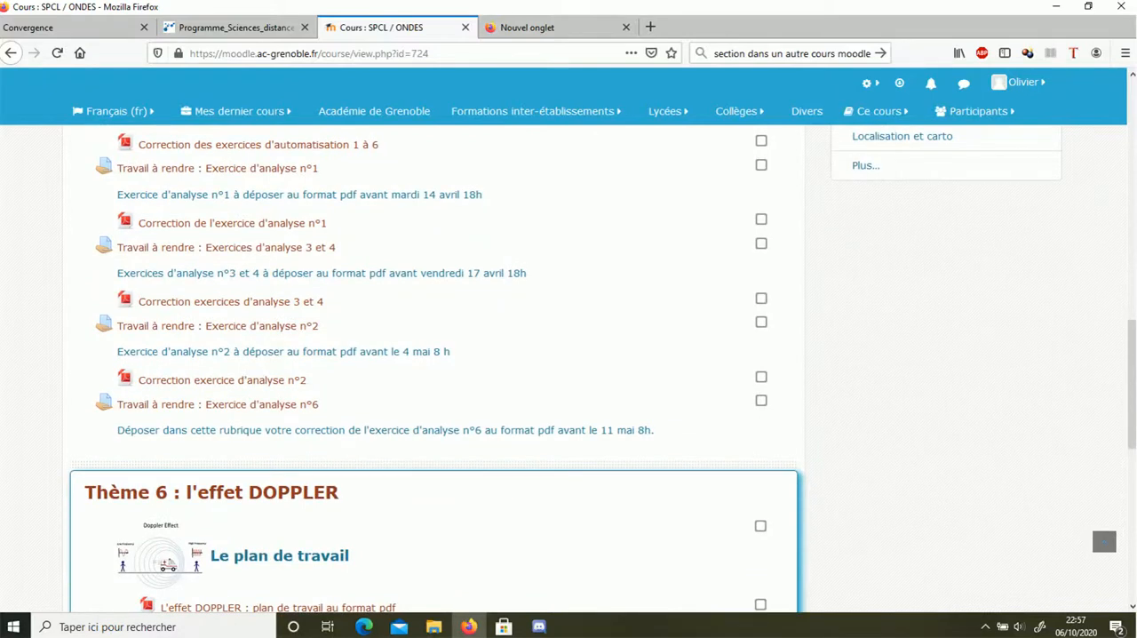
scroll(426, 369, "up", 3)
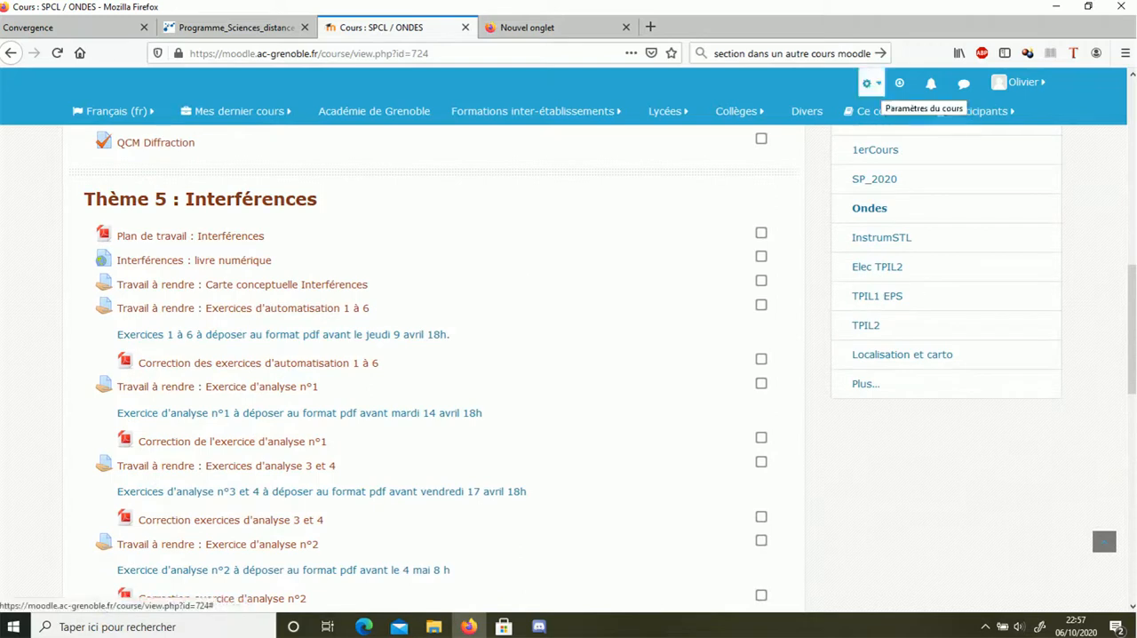
left_click(869, 83)
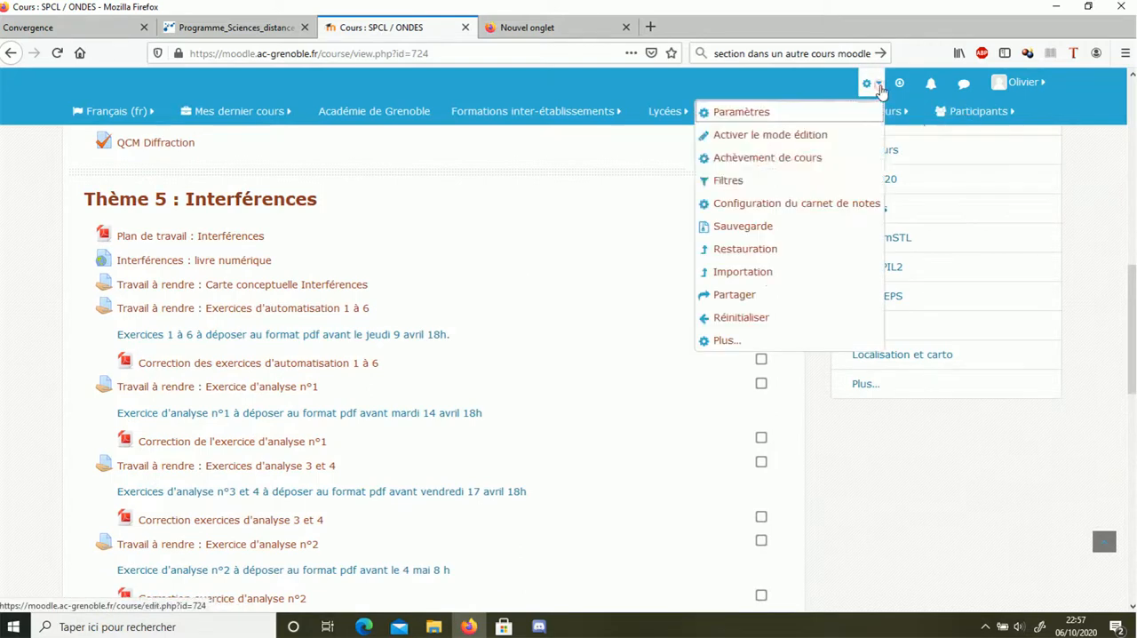
left_click(769, 228)
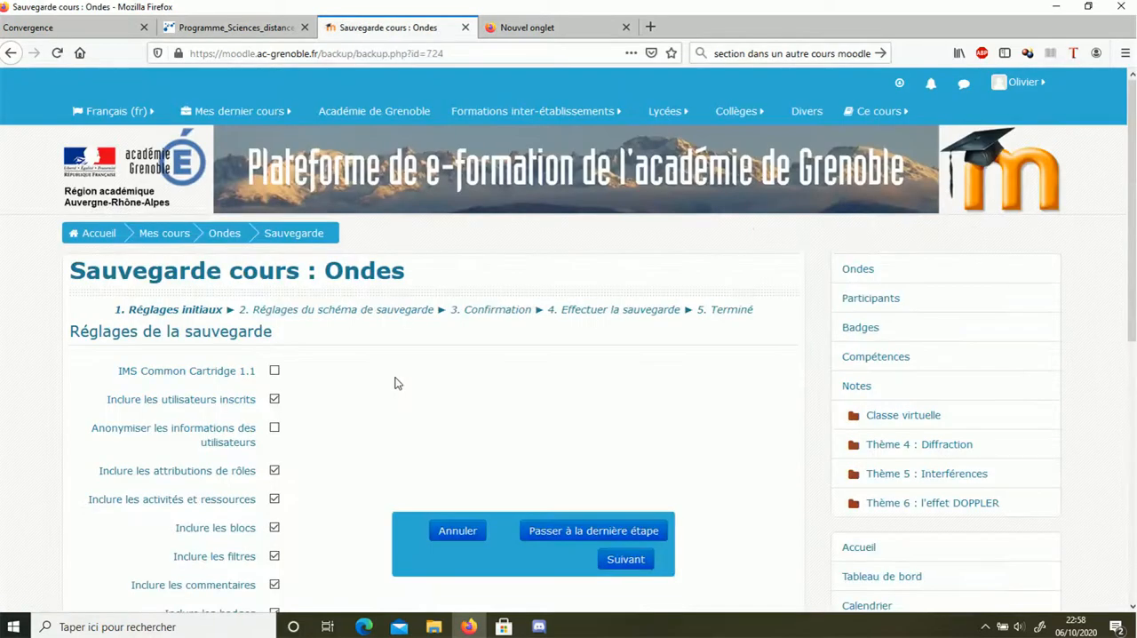
Exclude the enrolled users from the course backup and continue to the backup schema settings
left_click(275, 405)
scroll(346, 418, "down", 5)
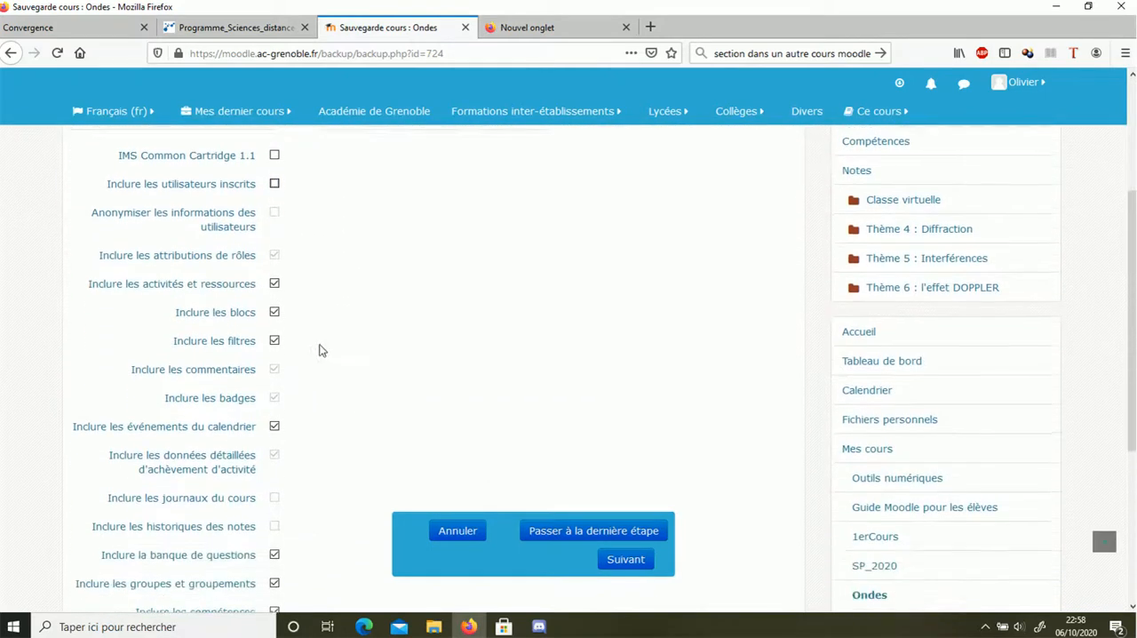
scroll(355, 471, "down", 2)
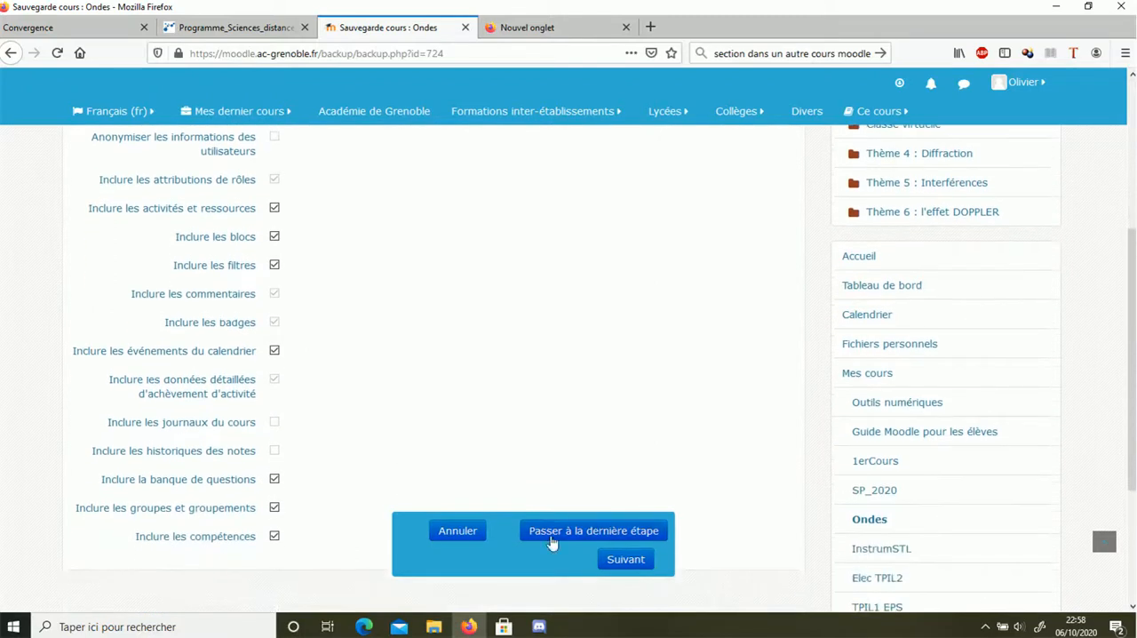
left_click(632, 563)
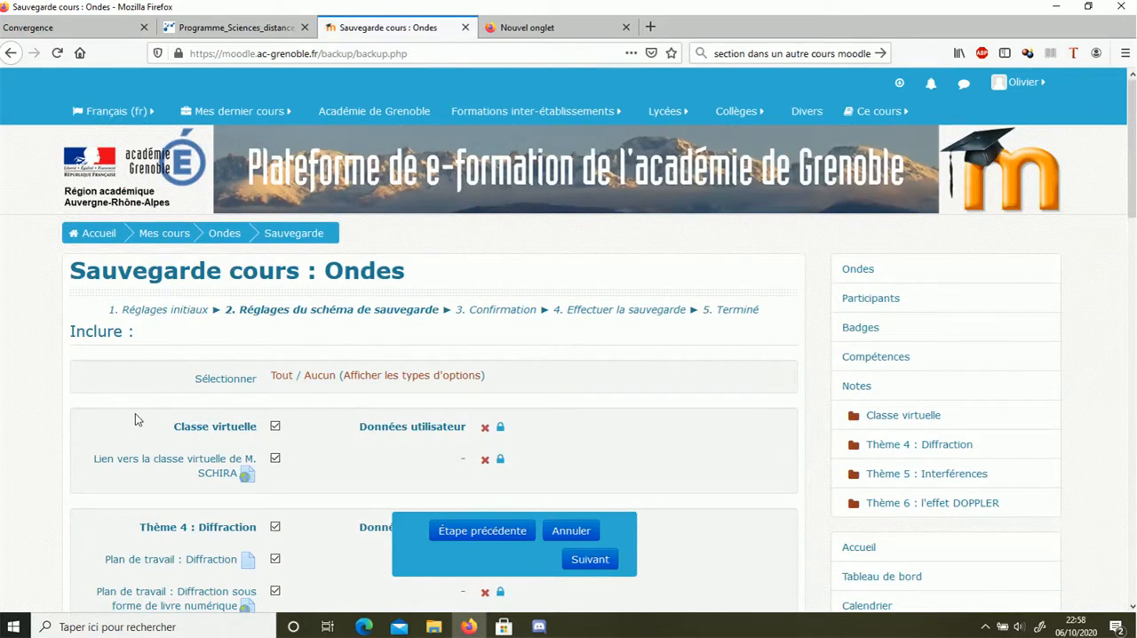
Exclude the Classe virtuelle, Thème 4 : Diffraction and Thème 6 : l'effet DOPPLER sections from the backup, keeping Thème 5, and continue to confirmation
scroll(135, 419, "down", 4)
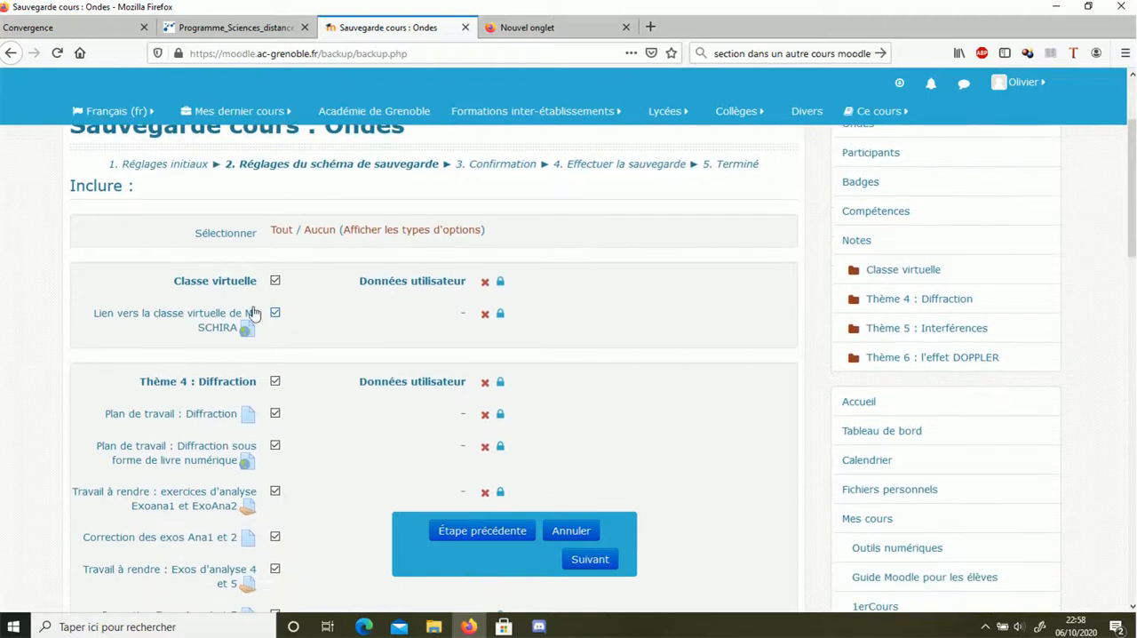
left_click(276, 281)
left_click(276, 383)
scroll(307, 386, "down", 10)
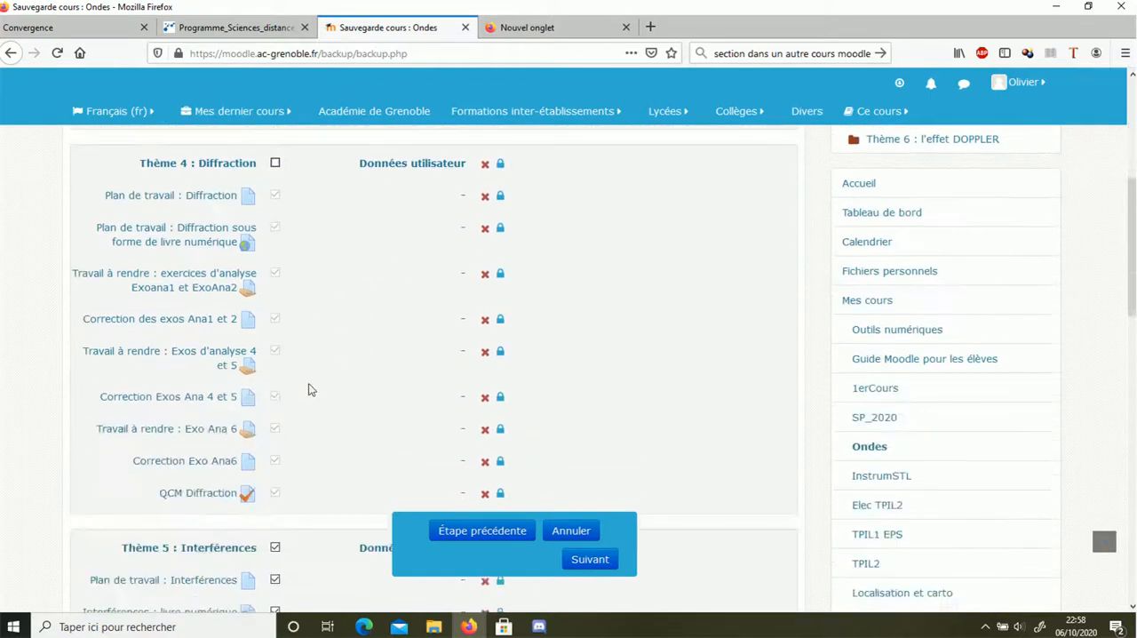
scroll(294, 391, "down", 13)
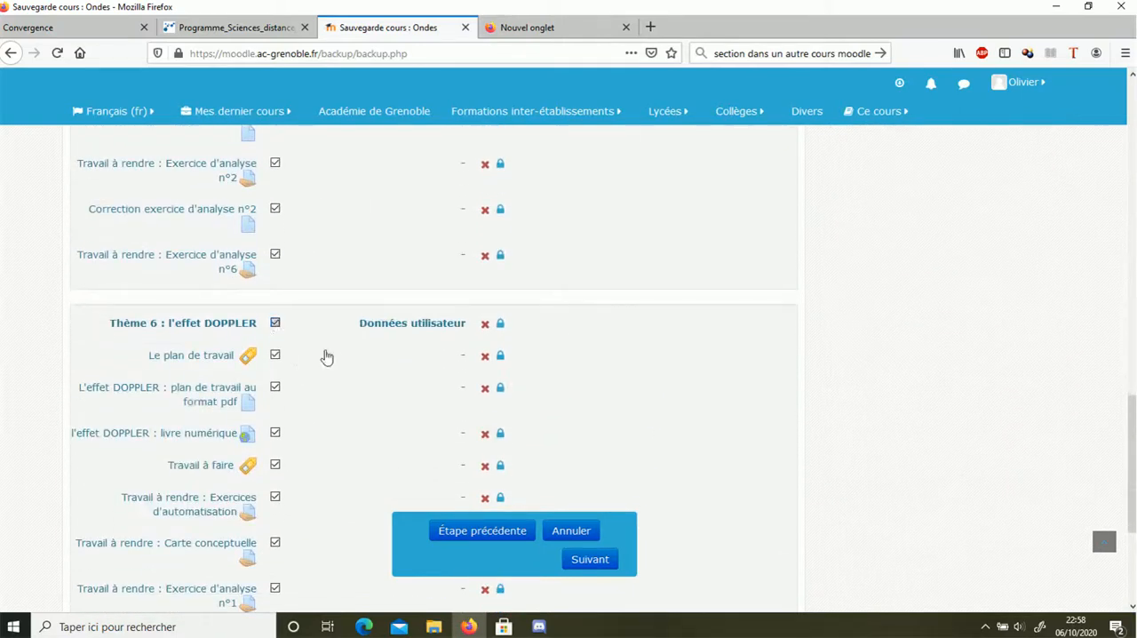
left_click(276, 323)
scroll(361, 394, "down", 6)
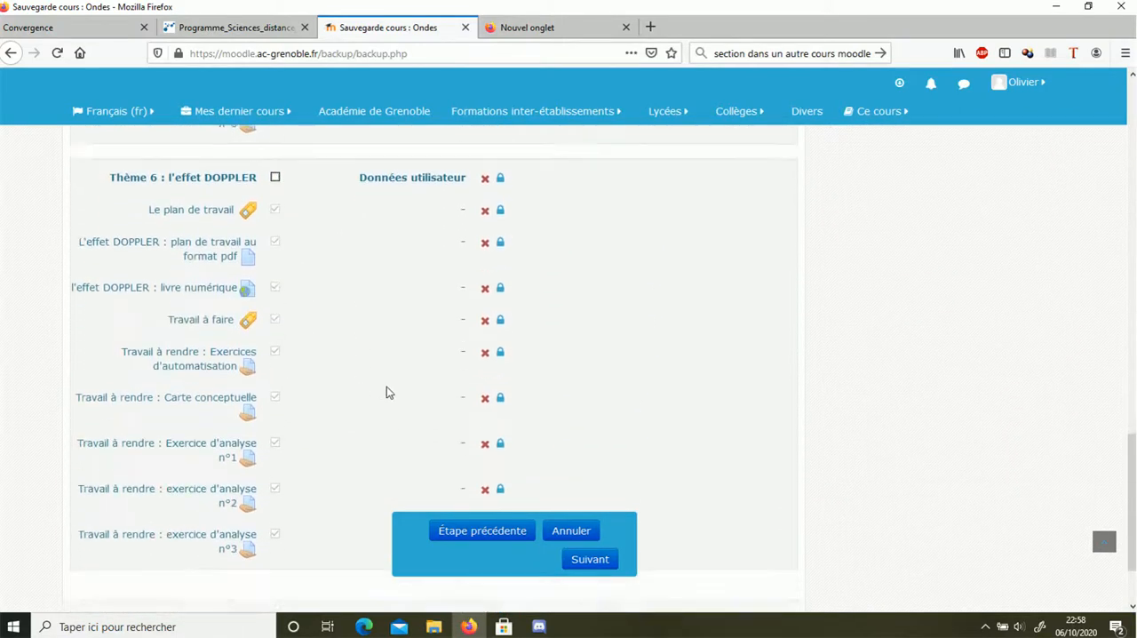
left_click(589, 560)
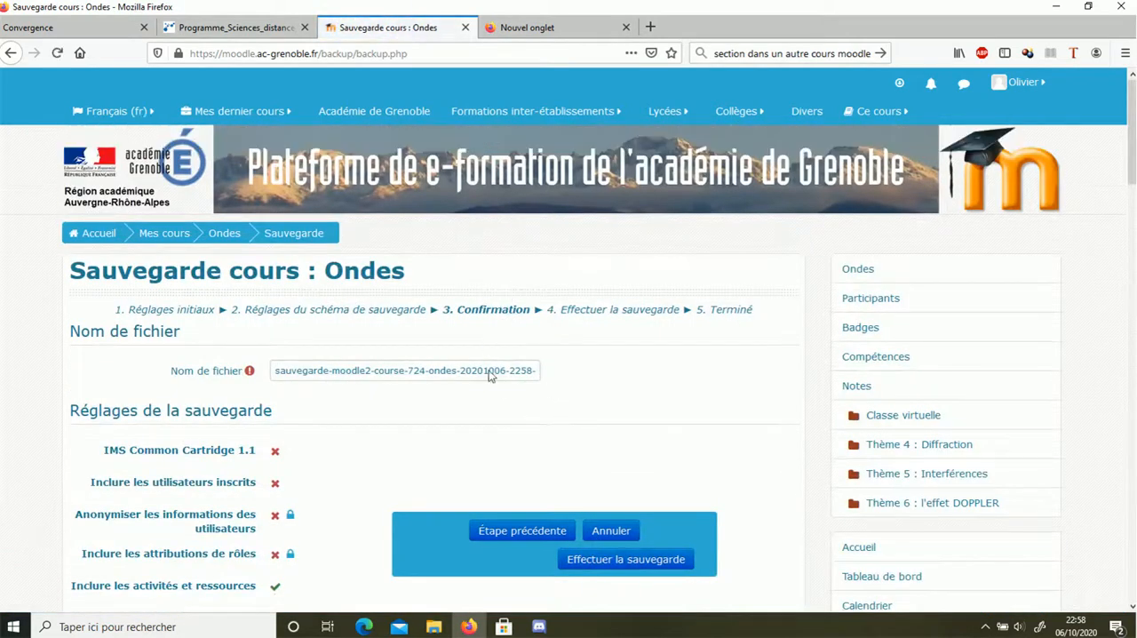
Review the included items with the default file name, perform the backup and continue to the course restore page
scroll(410, 414, "down", 8)
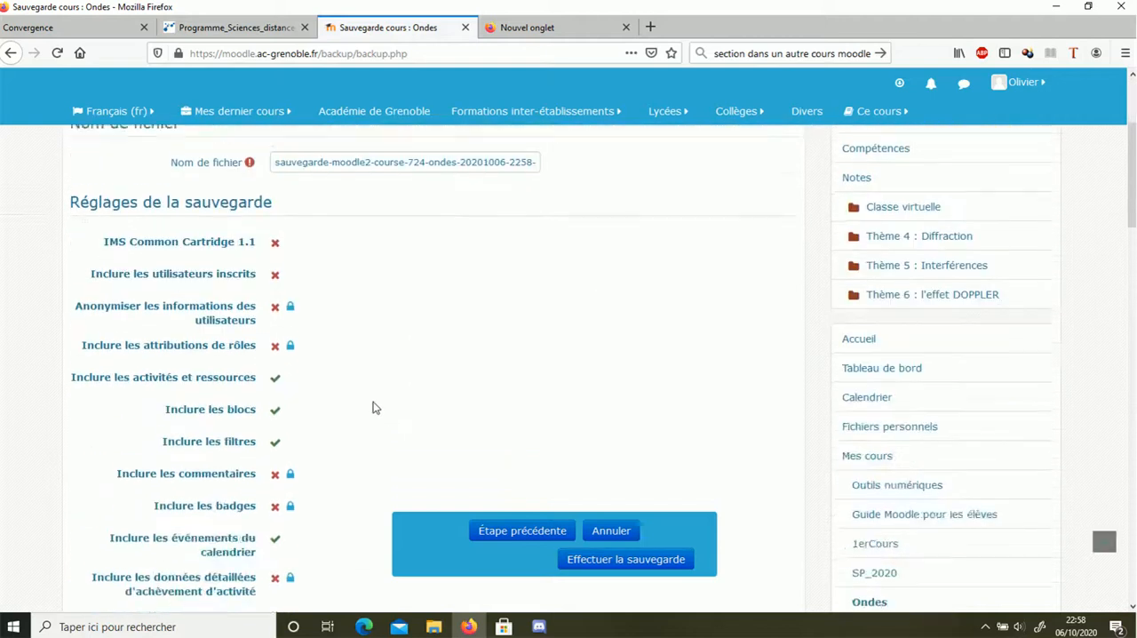
scroll(366, 384, "down", 5)
scroll(369, 384, "down", 18)
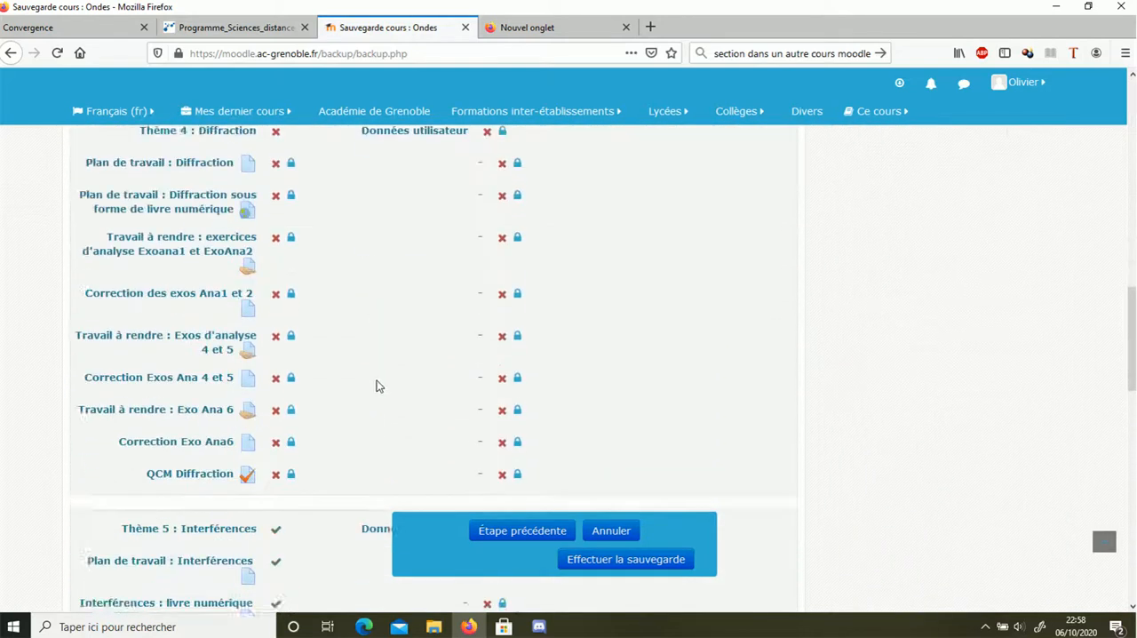
scroll(382, 383, "down", 12)
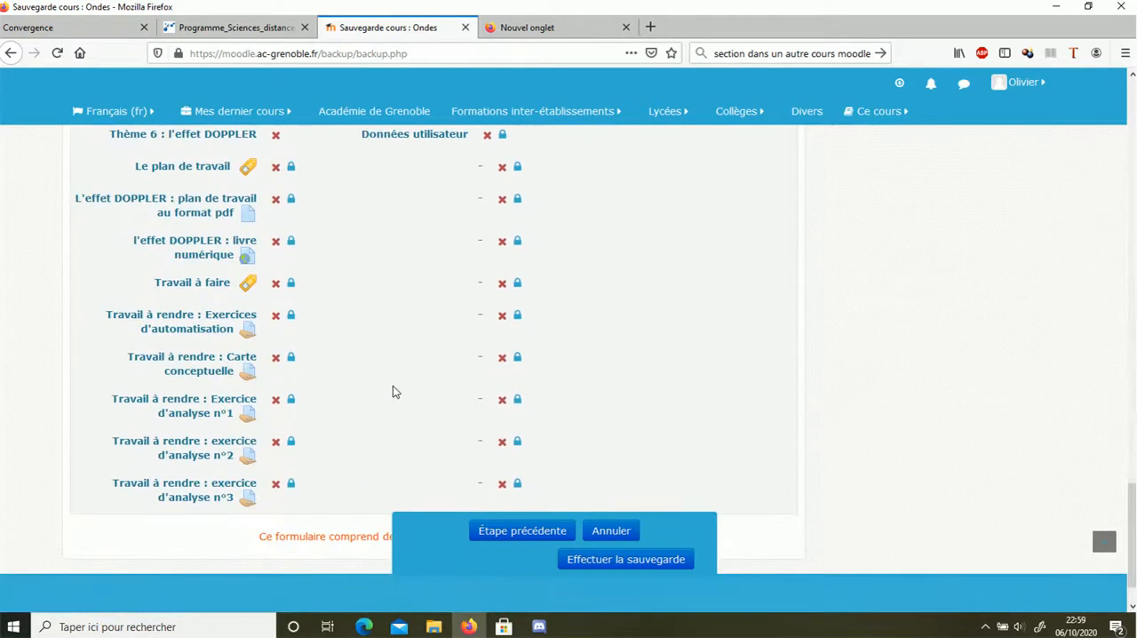
left_click(619, 554)
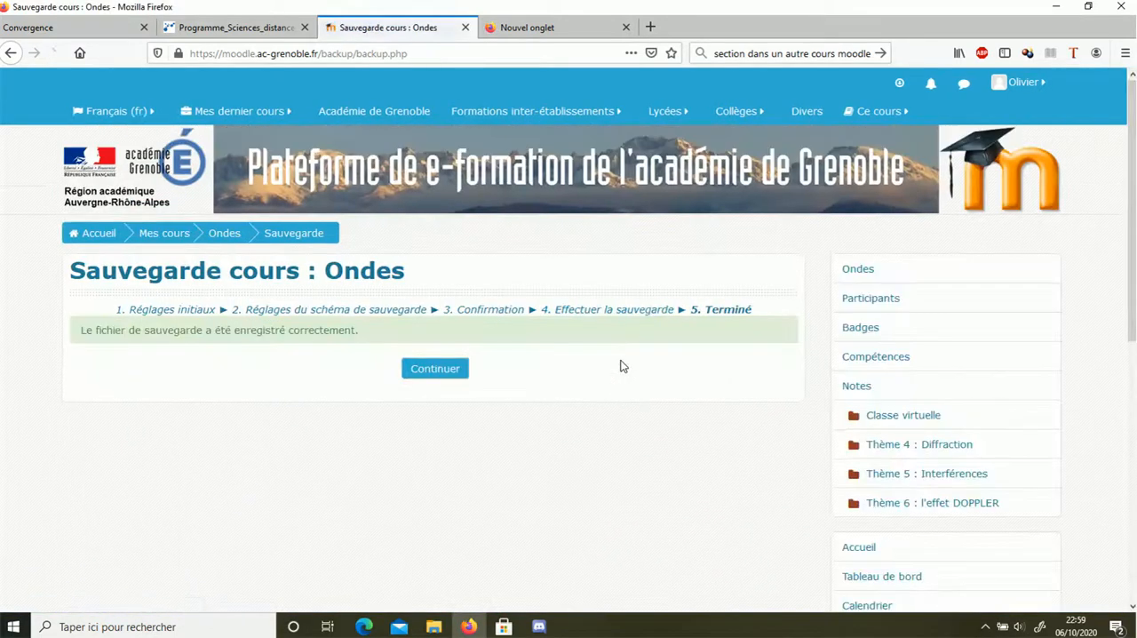
left_click(418, 371)
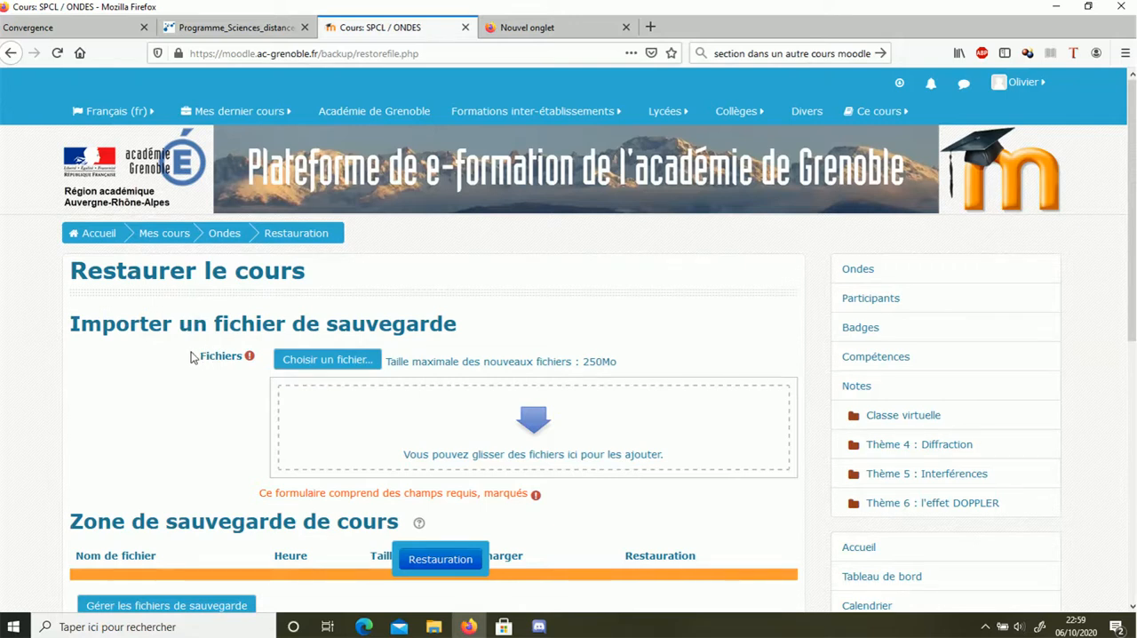
scroll(155, 420, "down", 4)
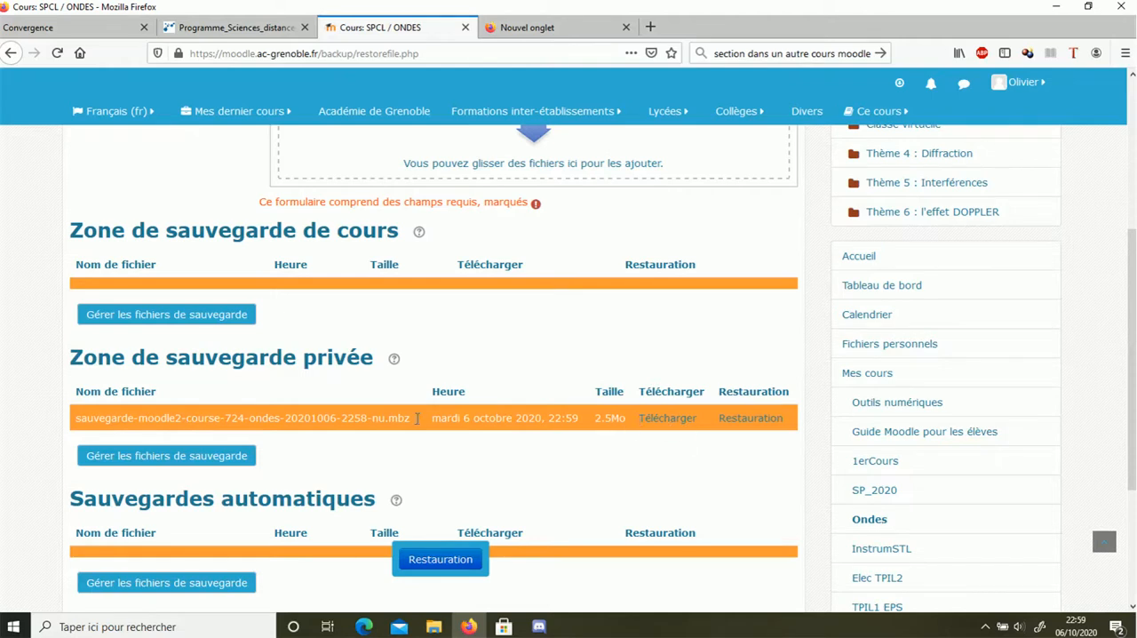
left_click(669, 419)
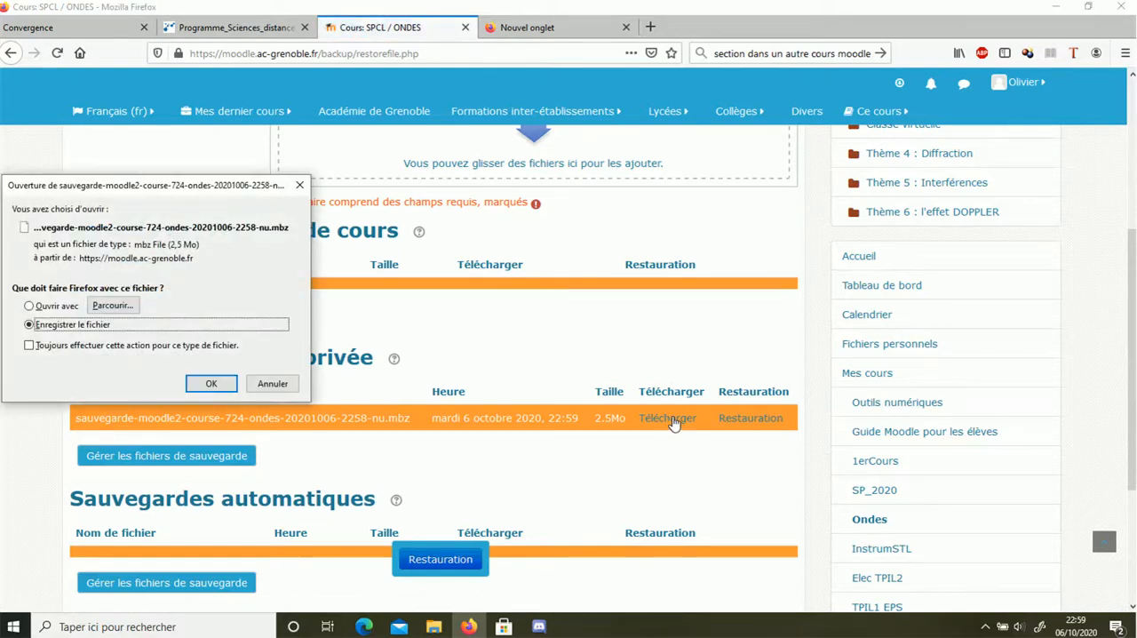
left_click(215, 385)
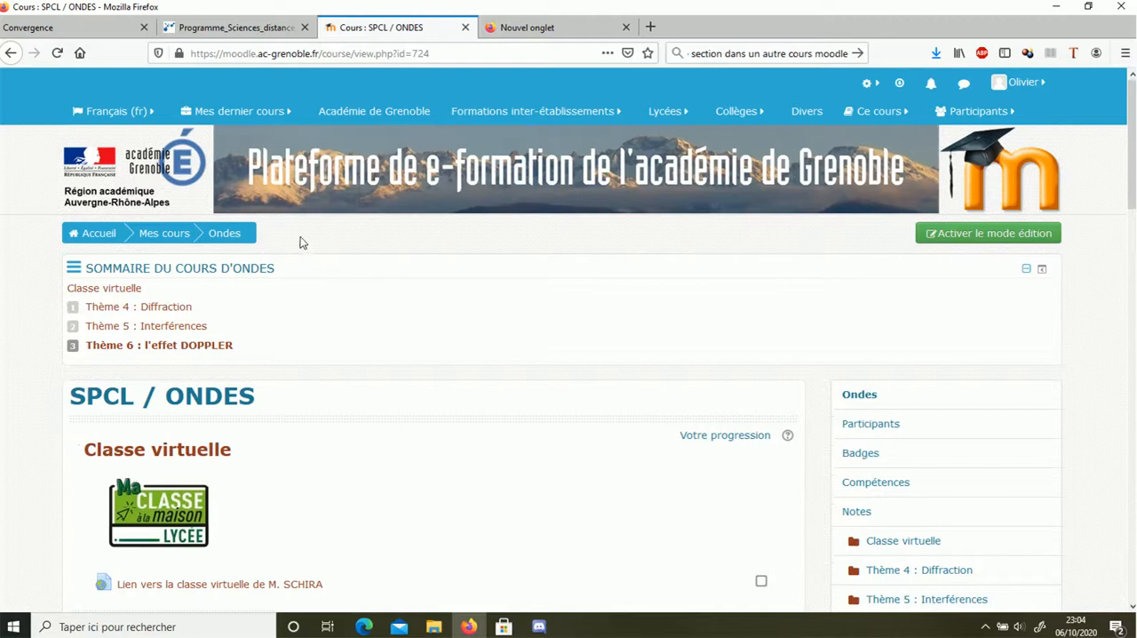
Switch to the SPCL/ONDES Bis course and open its restore page
left_click(234, 113)
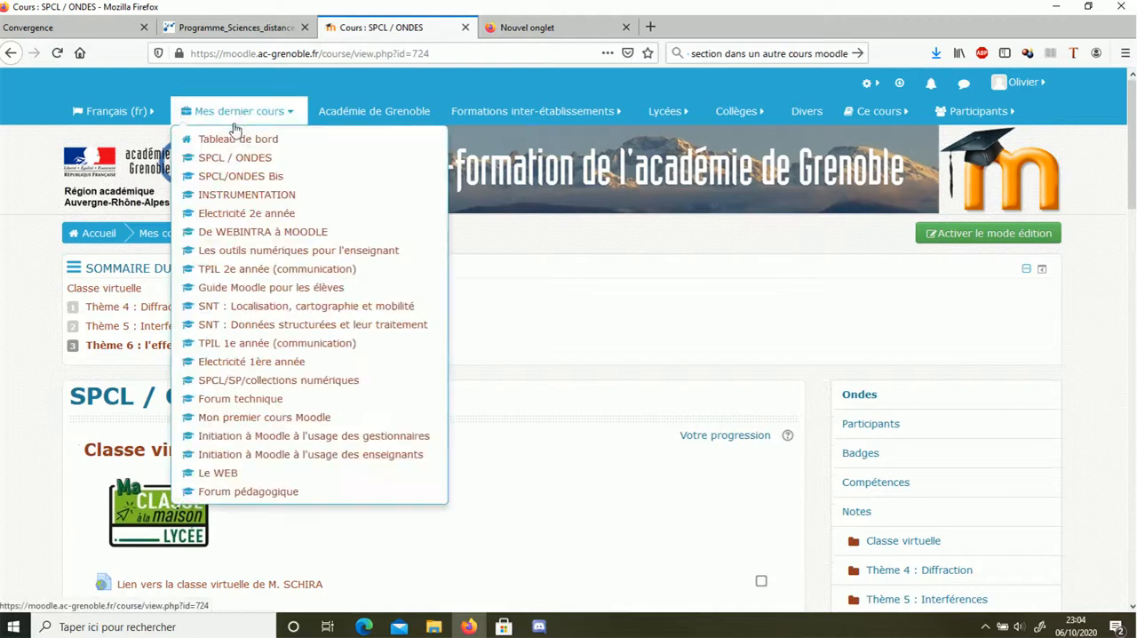
left_click(240, 176)
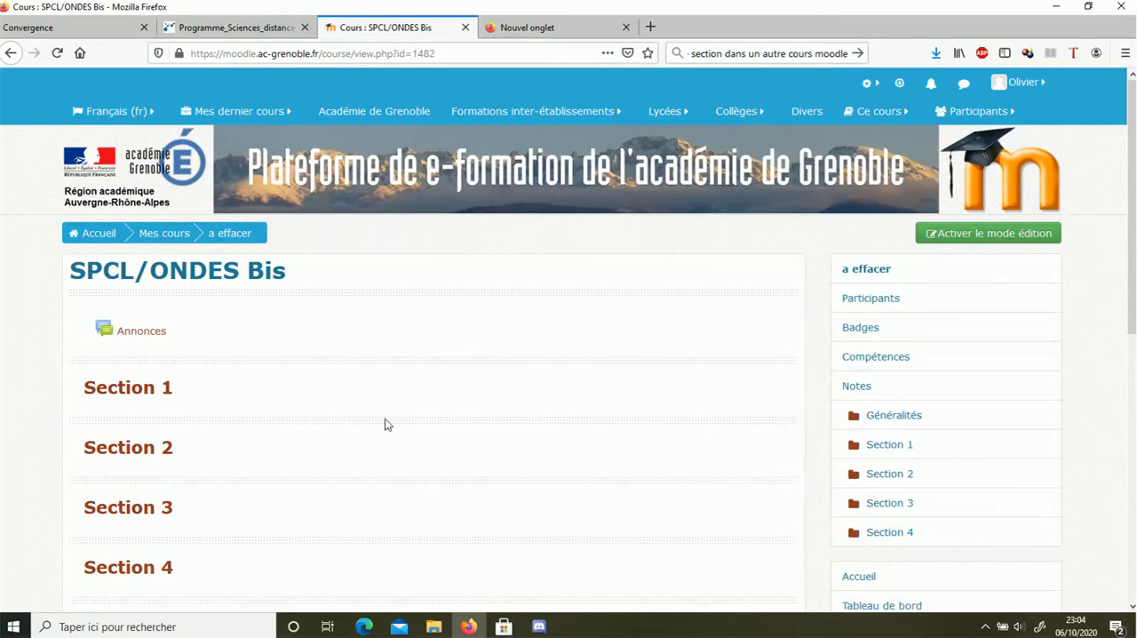
left_click(866, 85)
left_click(784, 249)
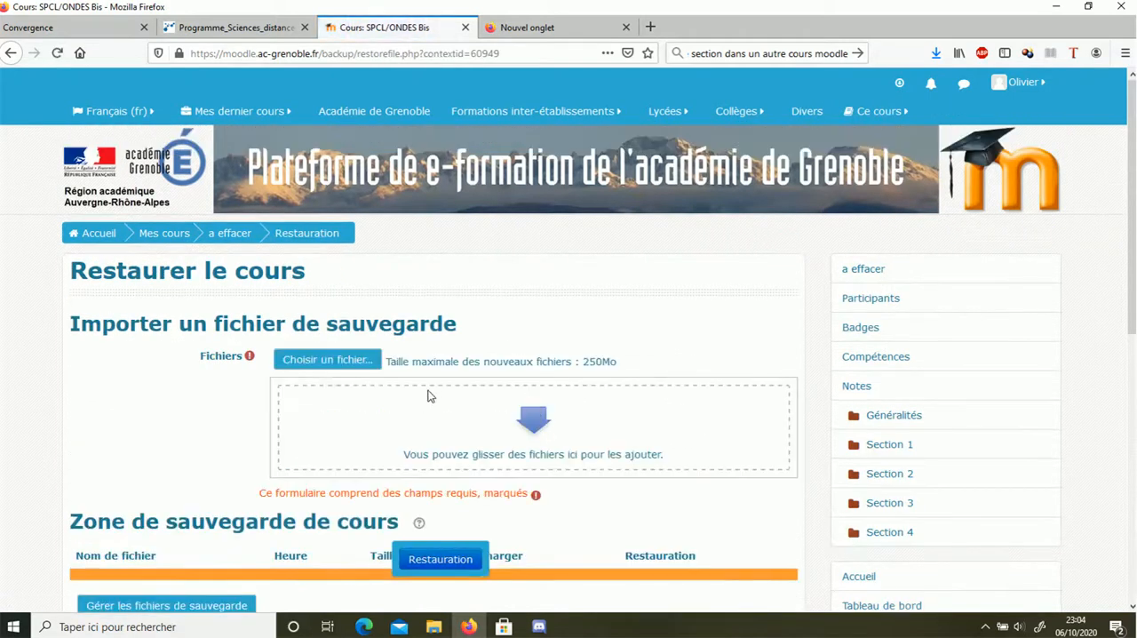
scroll(359, 377, "down", 2)
scroll(359, 377, "down", 1)
left_click(330, 213)
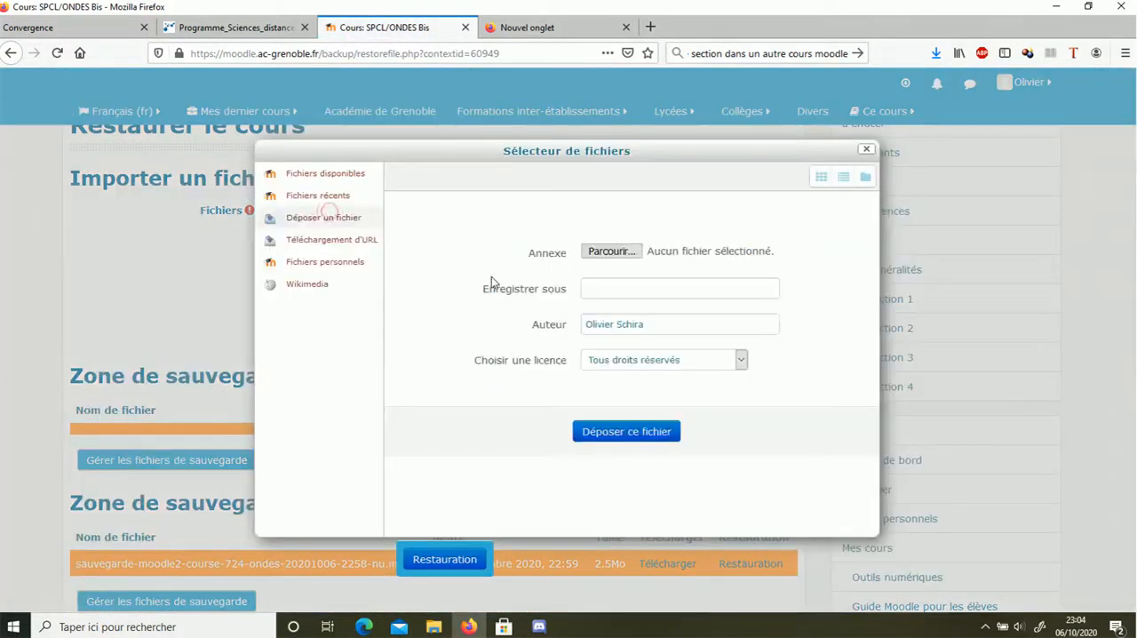
left_click(614, 255)
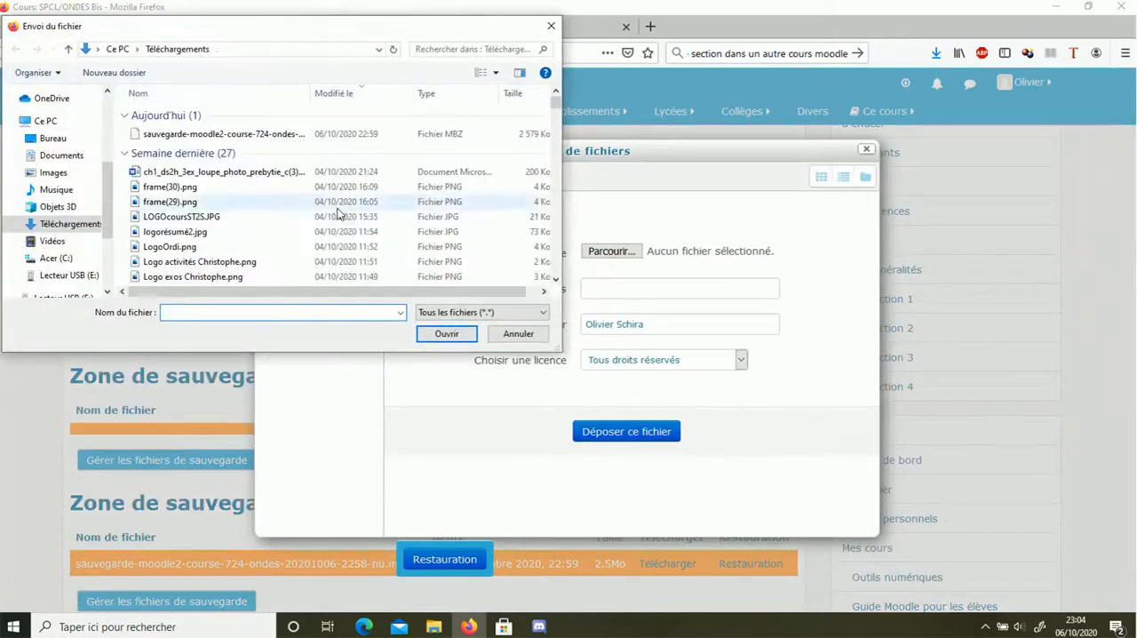
left_click(205, 135)
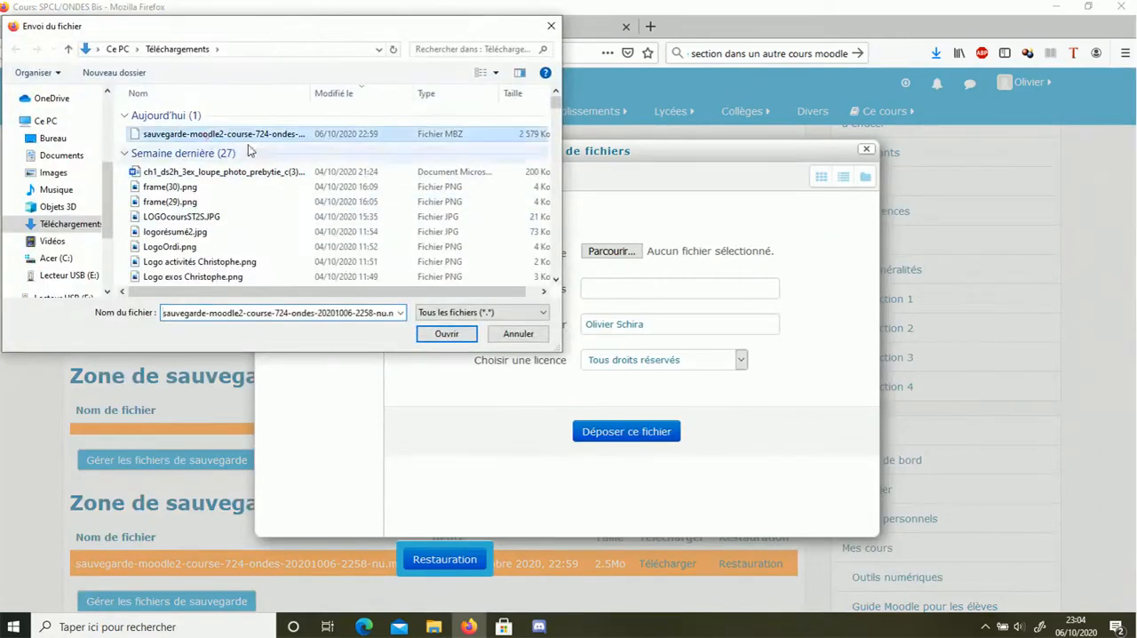
left_click(447, 334)
left_click(642, 430)
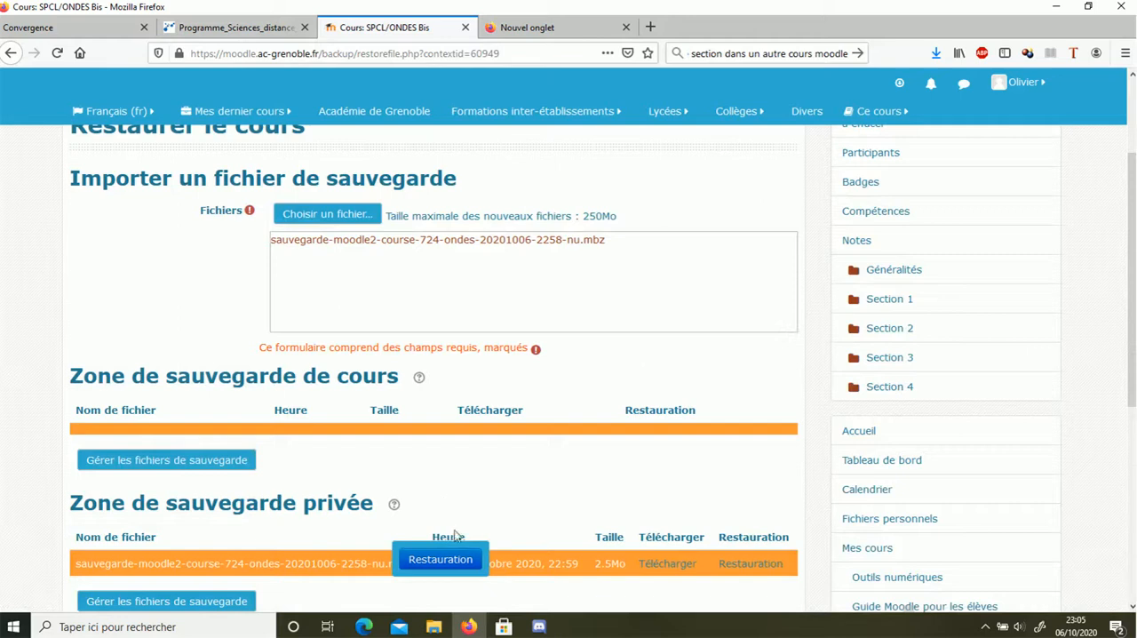
Start restoring the uploaded backup, review its details and Thème 5 : Interférences activities, and continue to the destination stage
left_click(441, 560)
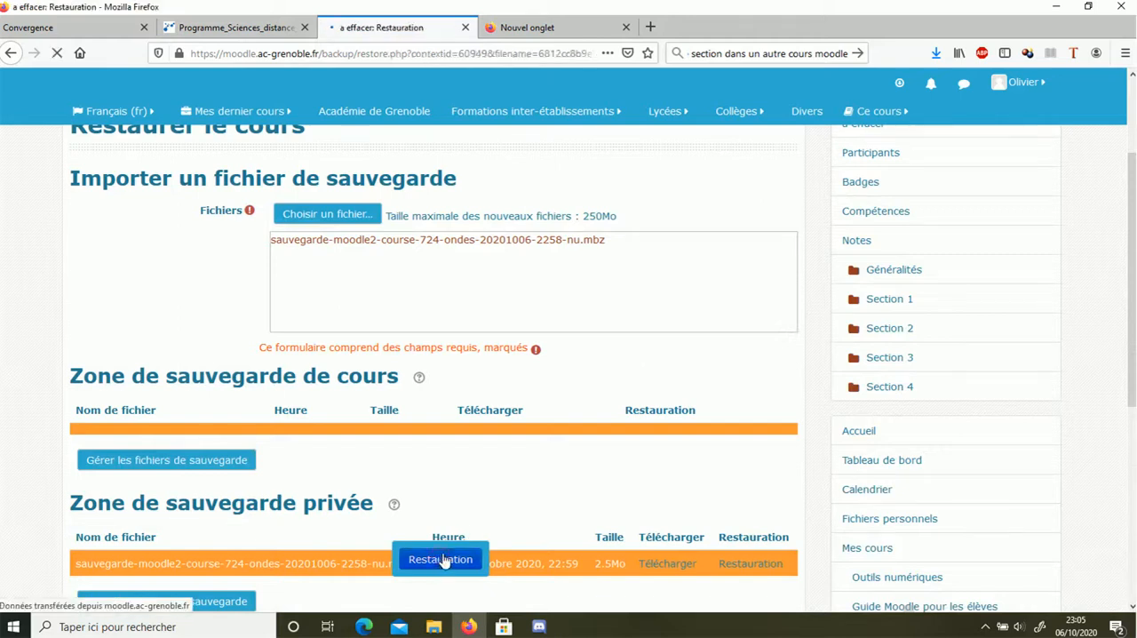
scroll(435, 550, "down", 3)
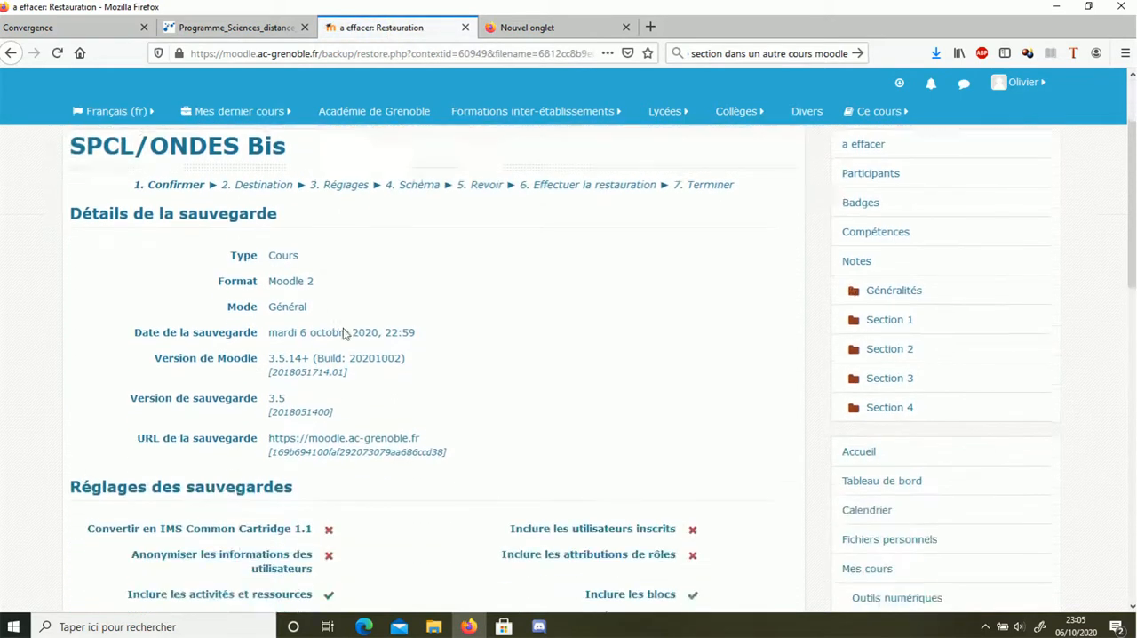
scroll(347, 255, "down", 5)
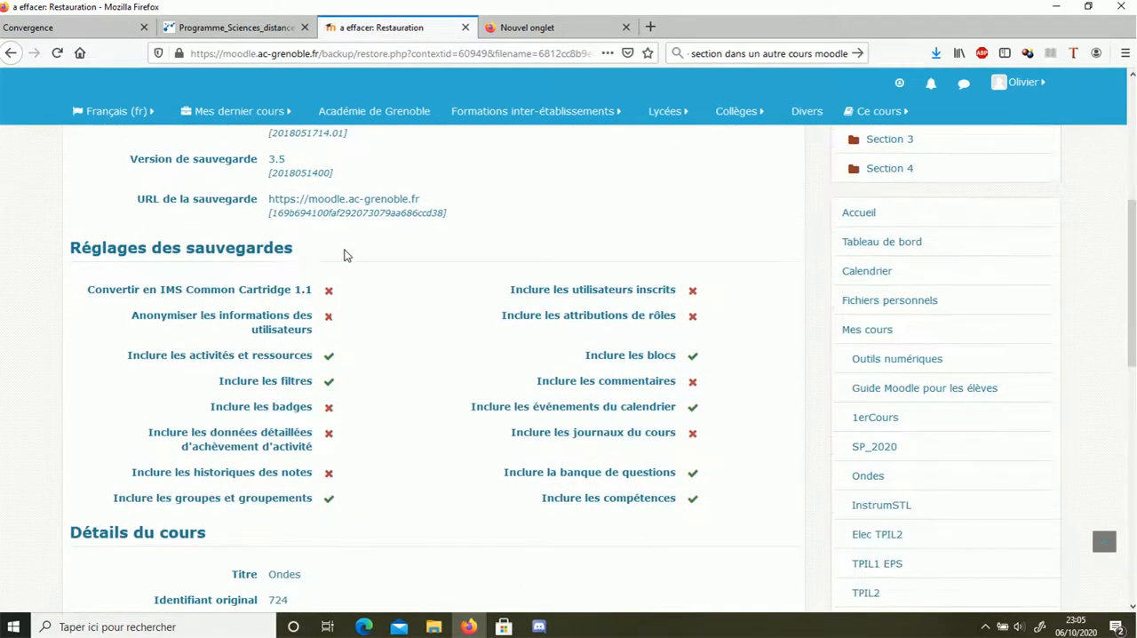
scroll(344, 255, "down", 8)
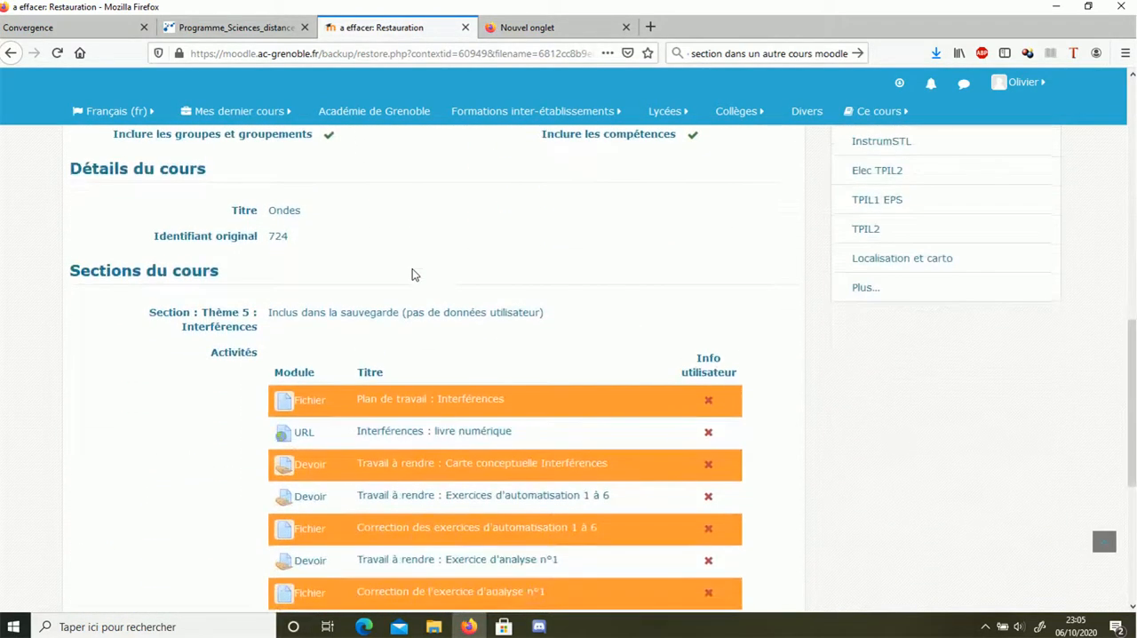
scroll(412, 269, "down", 2)
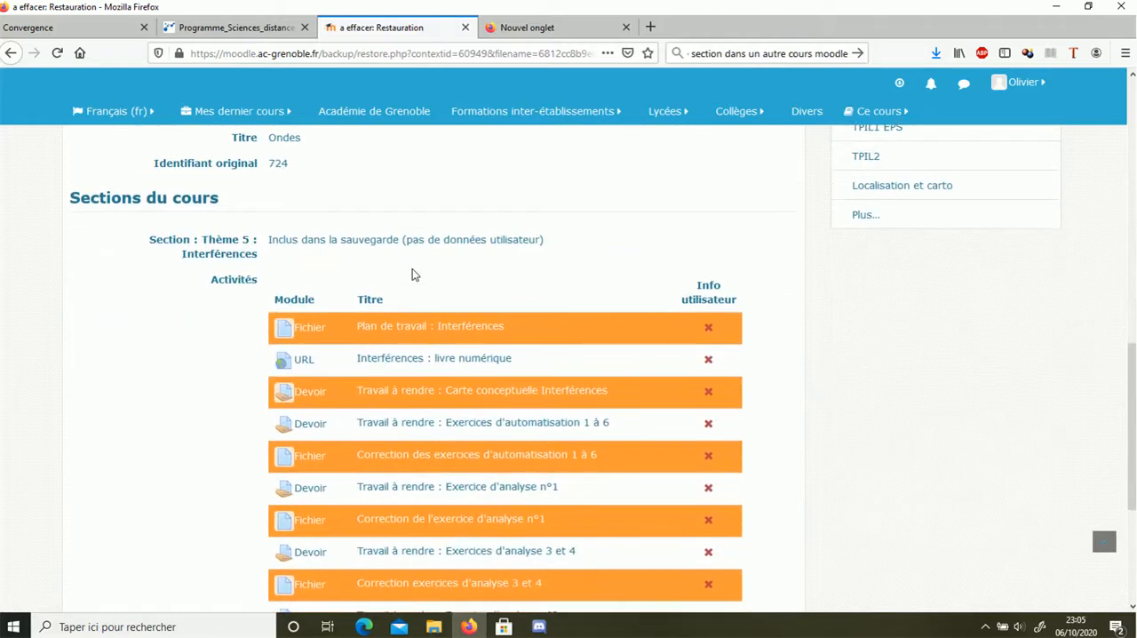
scroll(412, 268, "down", 6)
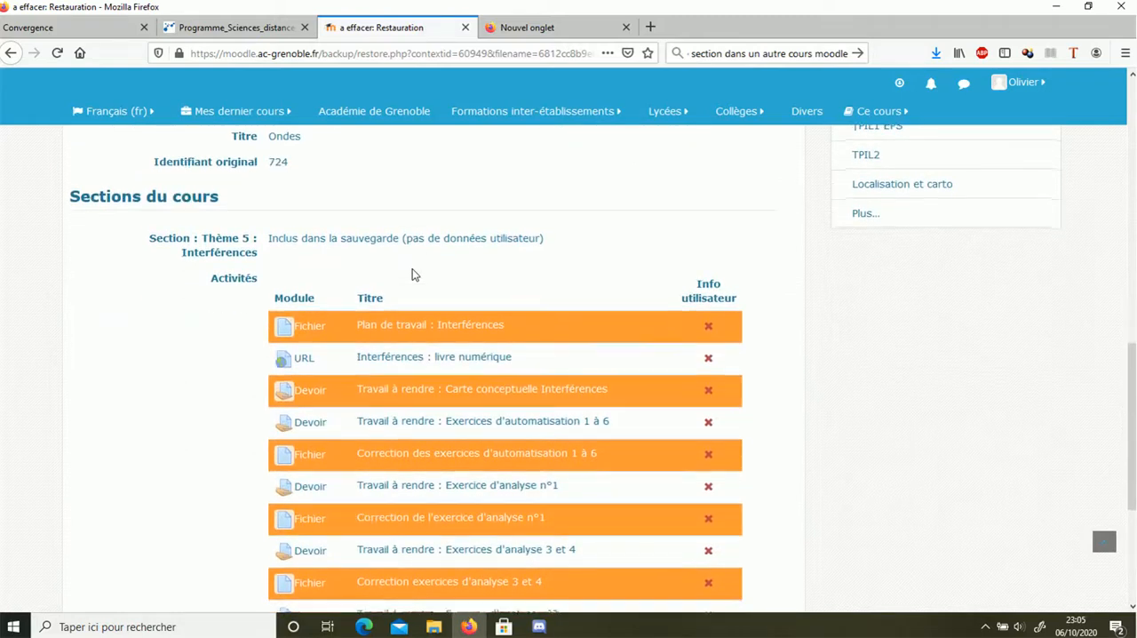
left_click(760, 473)
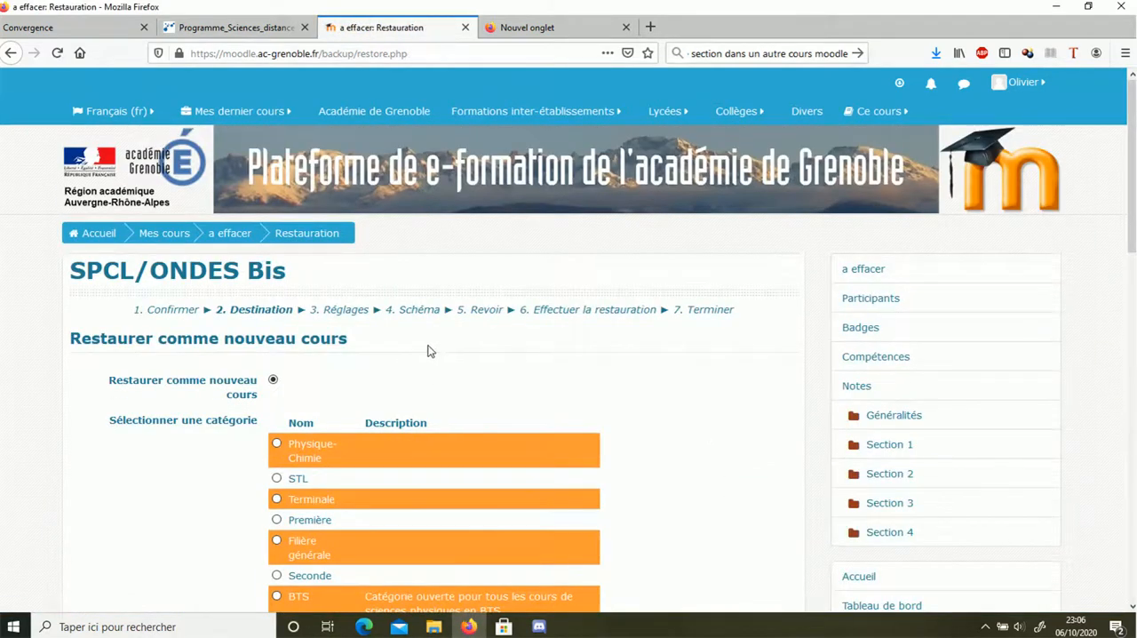
Review the restore destinations and continue with merging the backed-up course into the current course, SPCL/ONDES Bis
scroll(427, 350, "down", 7)
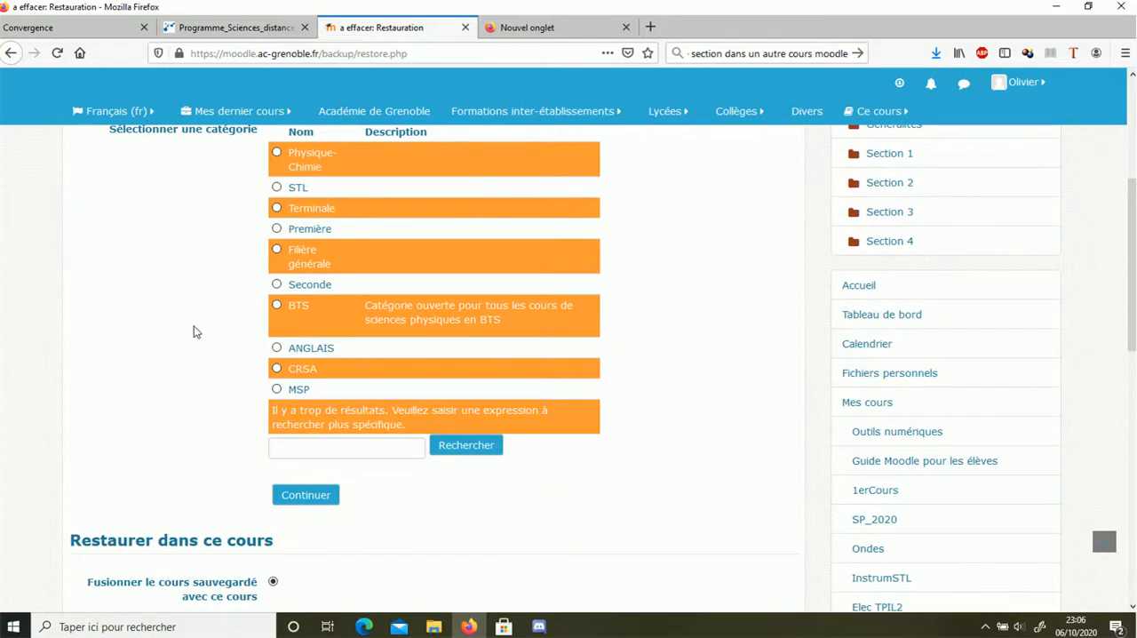
scroll(222, 362, "down", 3)
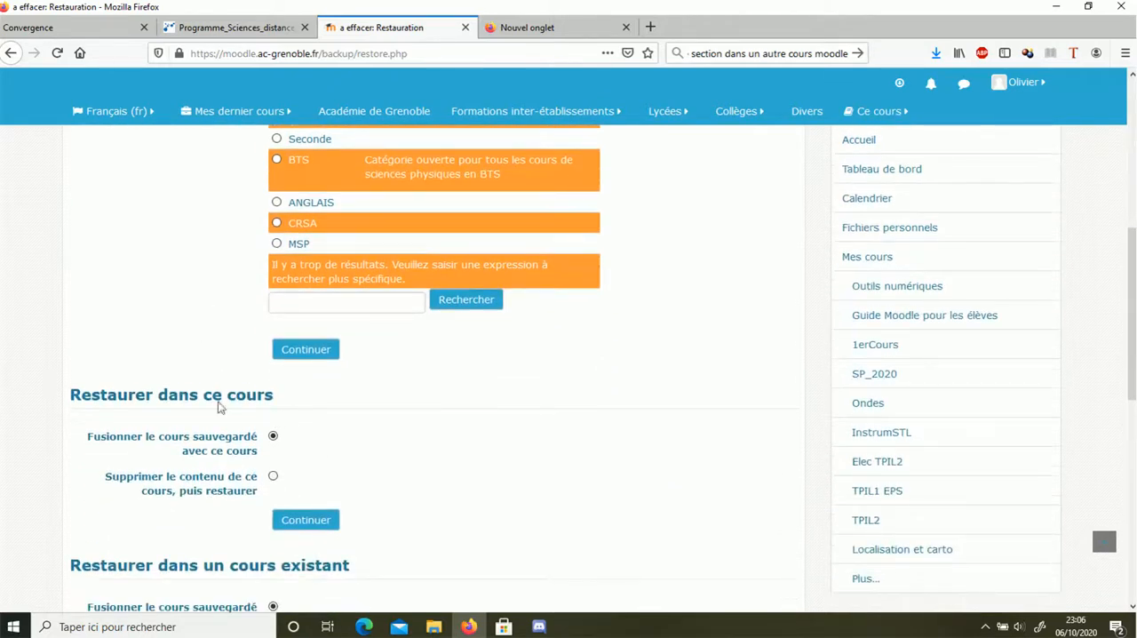
scroll(353, 480, "down", 12)
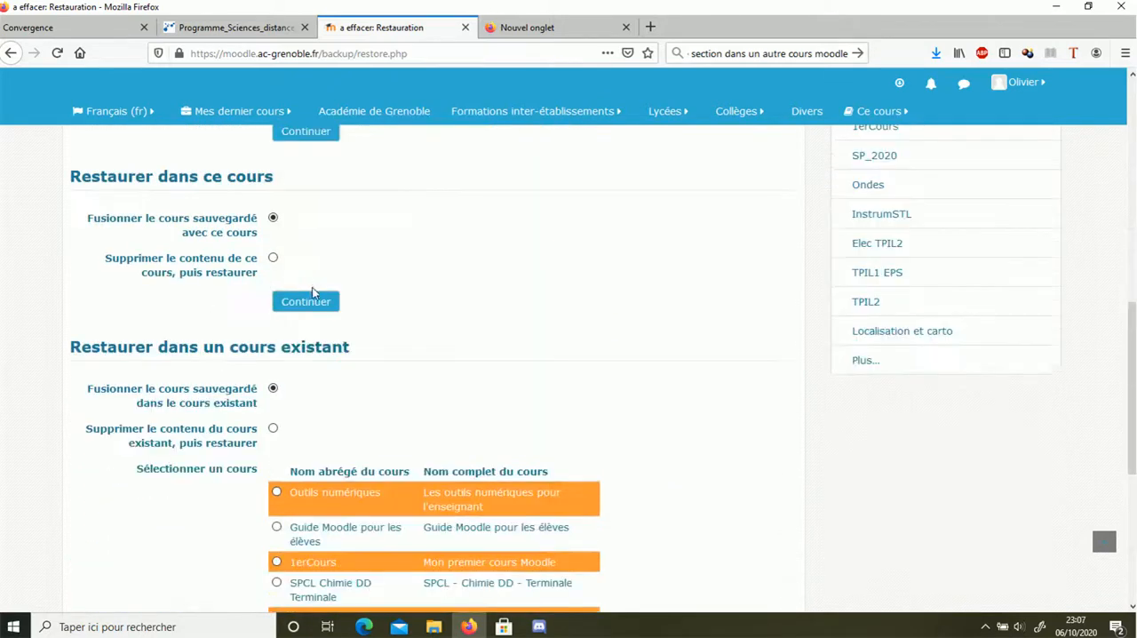
scroll(245, 275, "up", 3)
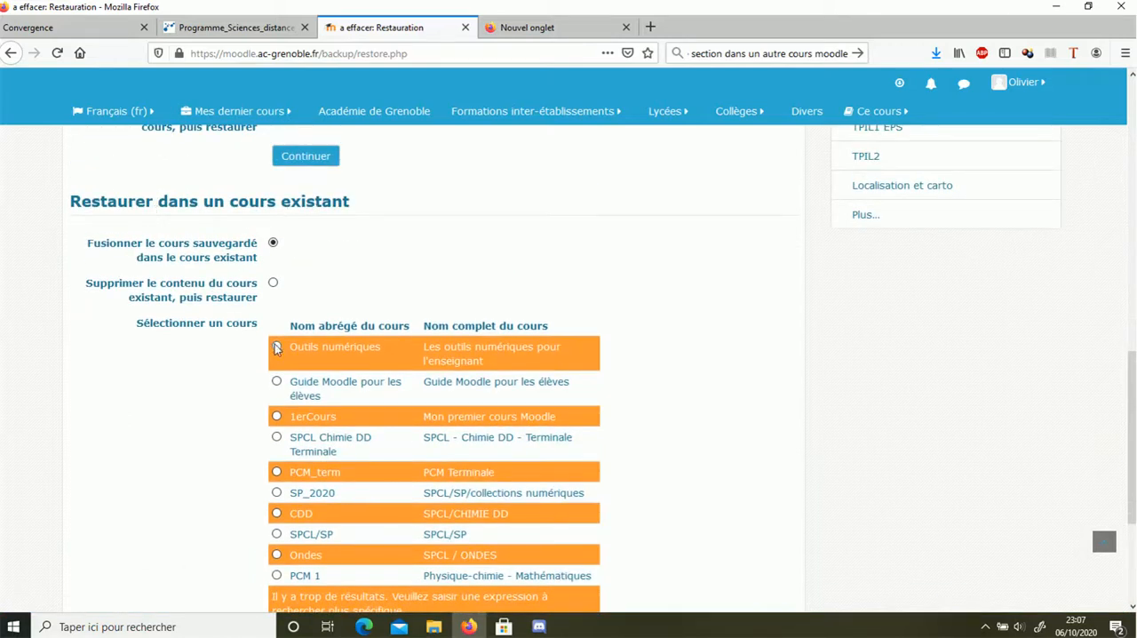
scroll(346, 569, "down", 1)
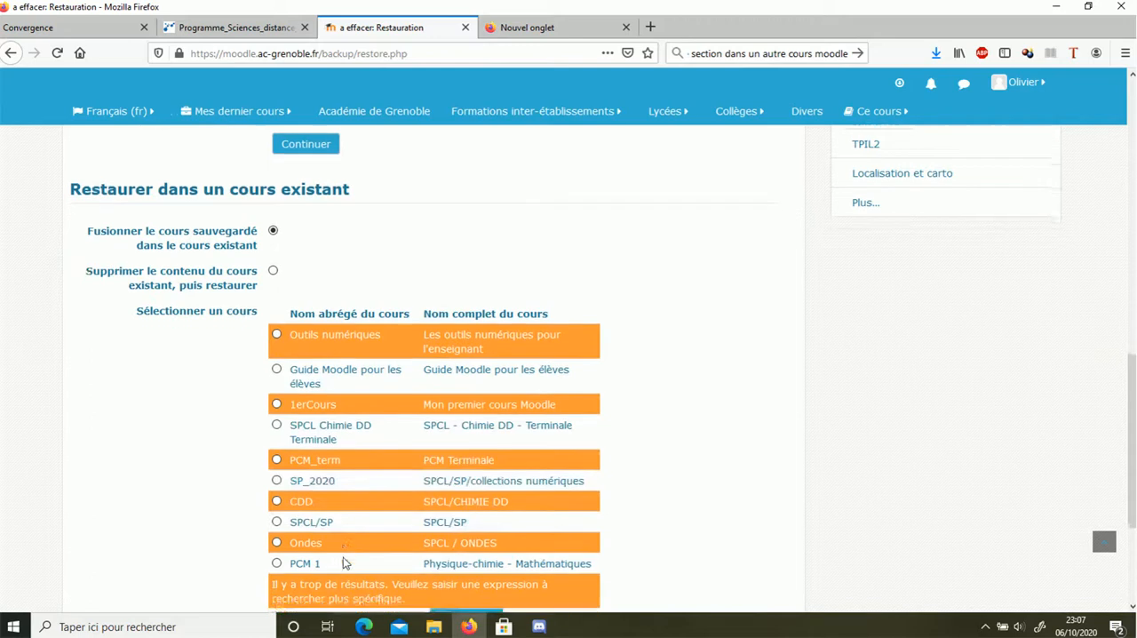
scroll(351, 498, "down", 1)
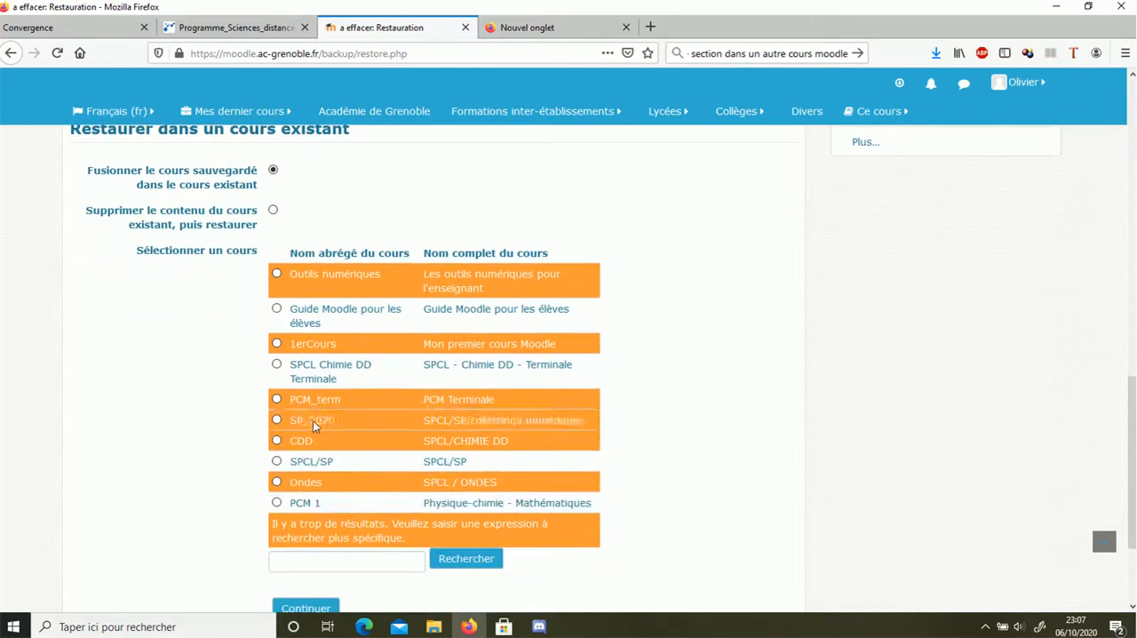
scroll(213, 413, "up", 4)
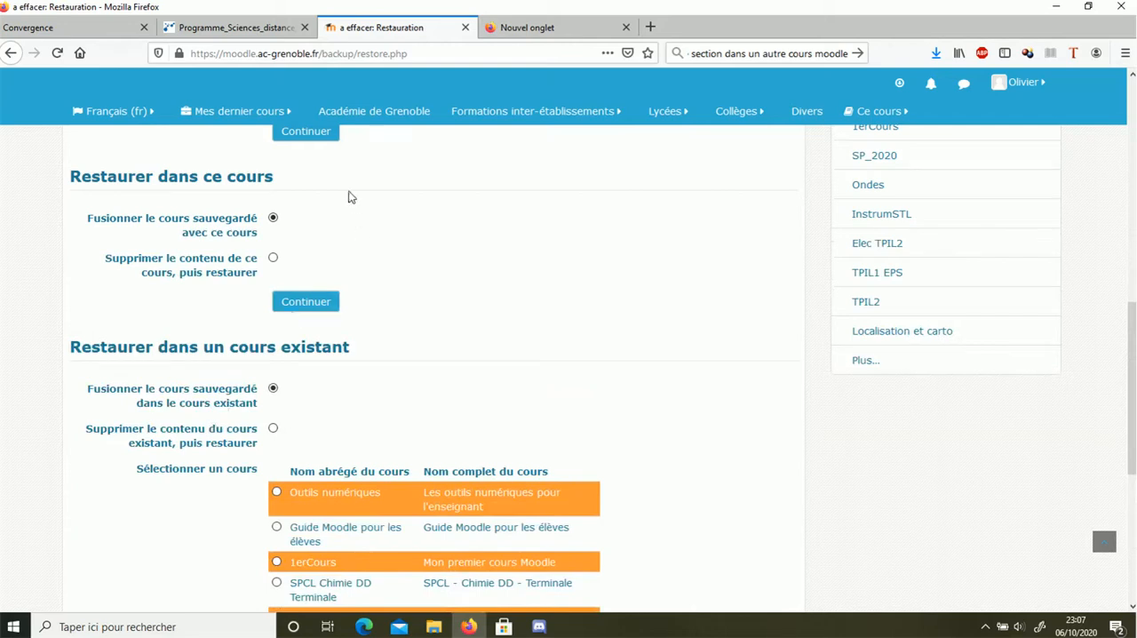
left_click(305, 296)
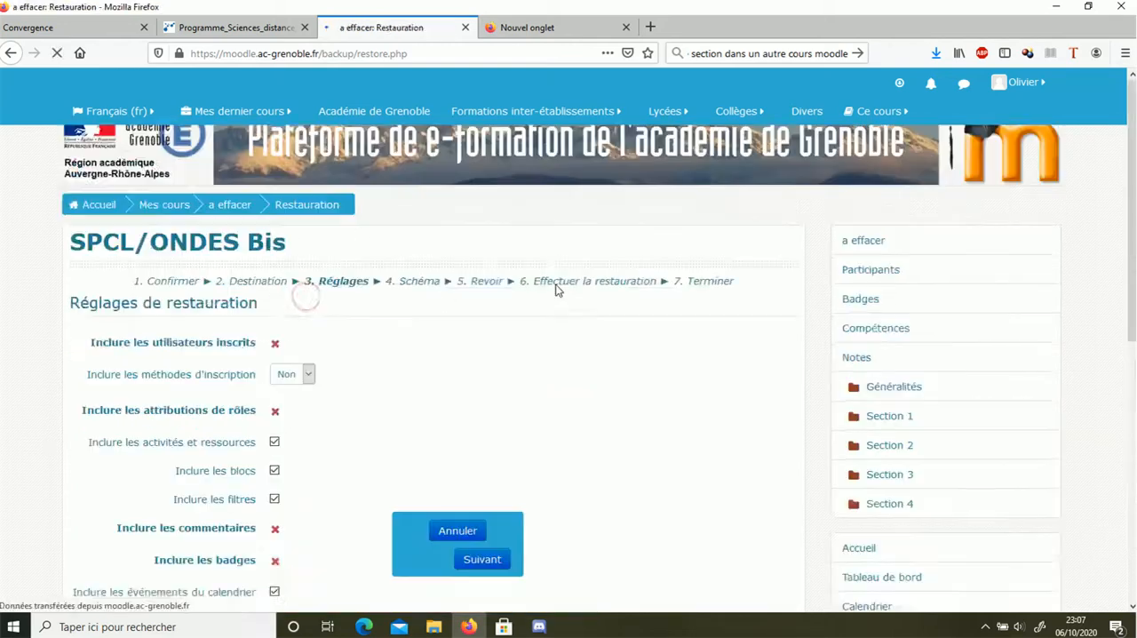
Review the restore settings, keep the default inclusions without enrolment methods, and continue to the schema stage
scroll(375, 325, "down", 4)
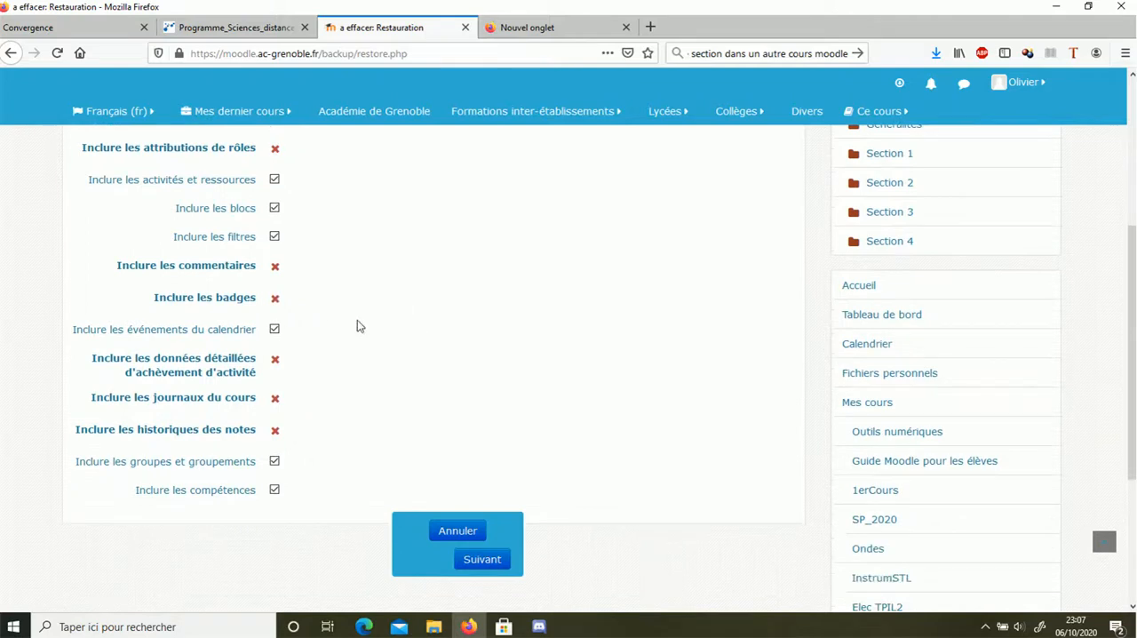
scroll(356, 320, "down", 3)
left_click(471, 559)
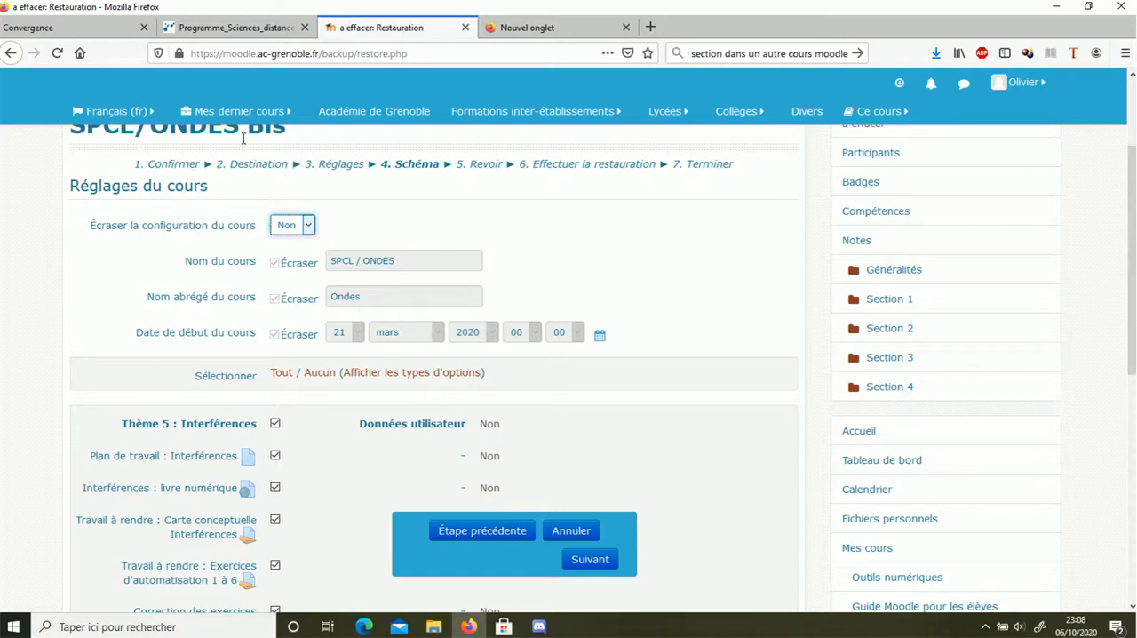
Keep Thème 5 : Interférences and all its activities selected without overwriting the course configuration, and continue to the review stage
scroll(313, 434, "down", 3)
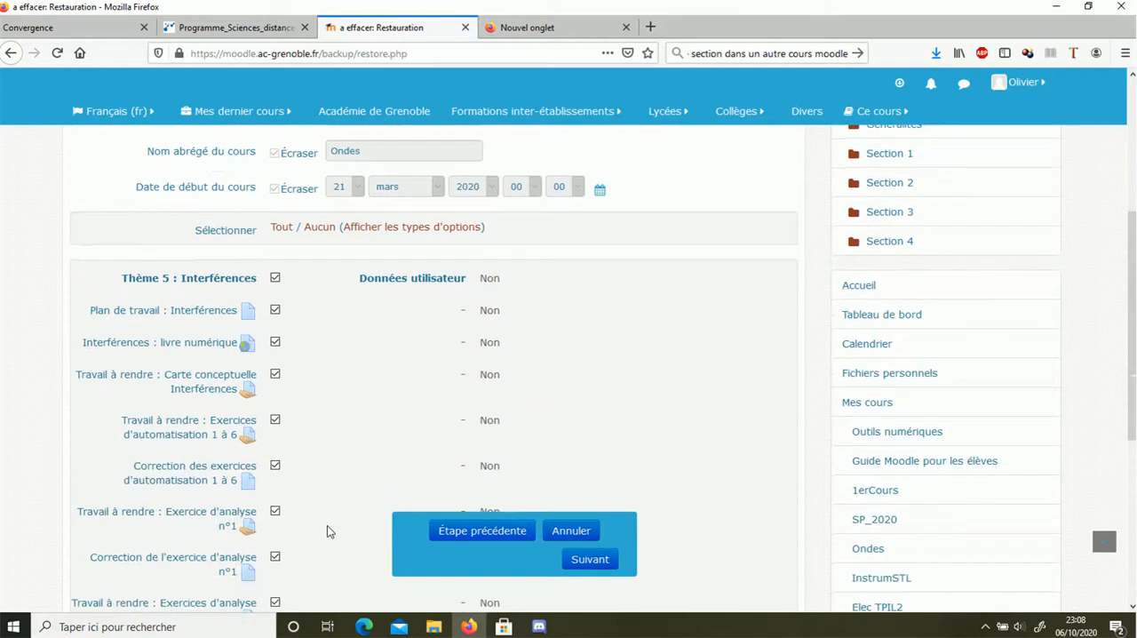
scroll(288, 418, "down", 3)
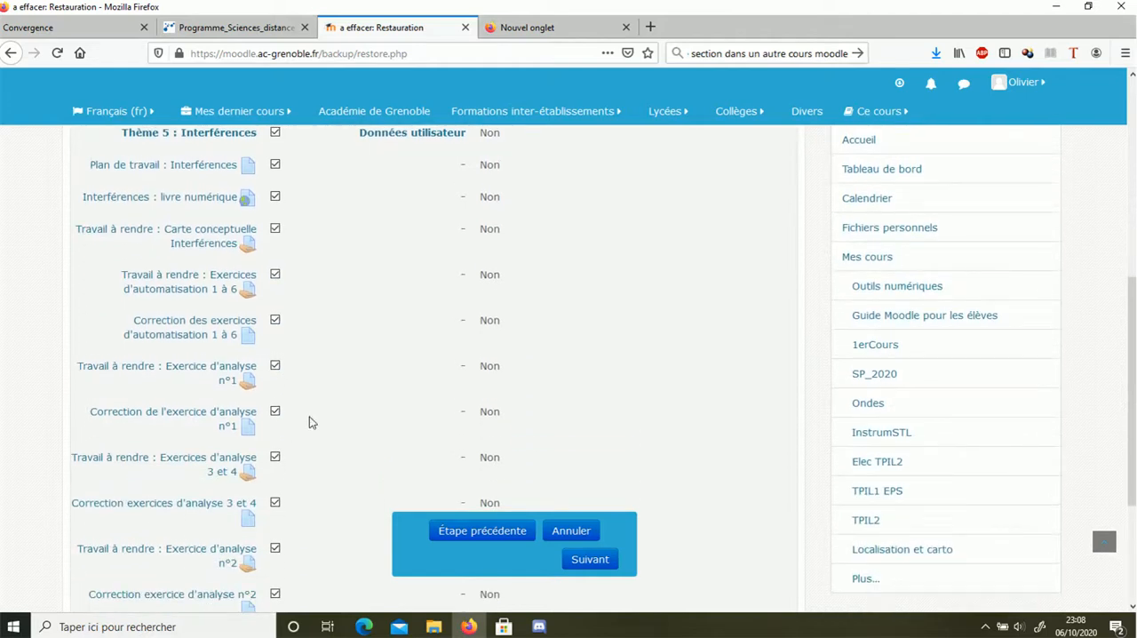
scroll(311, 421, "down", 3)
scroll(312, 423, "up", 5)
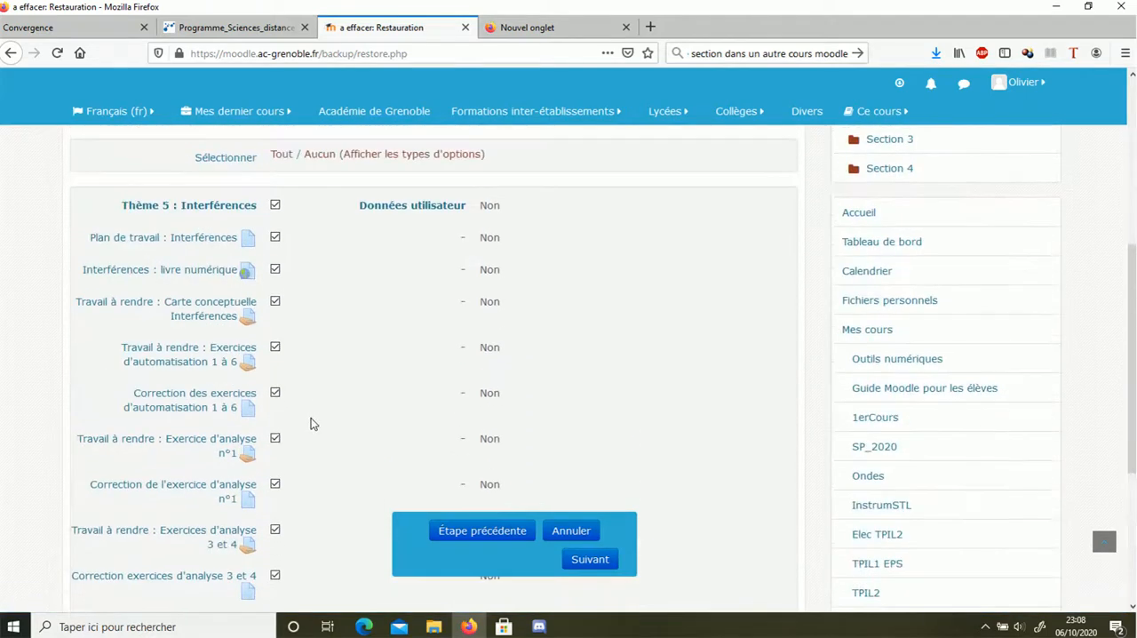
left_click(588, 560)
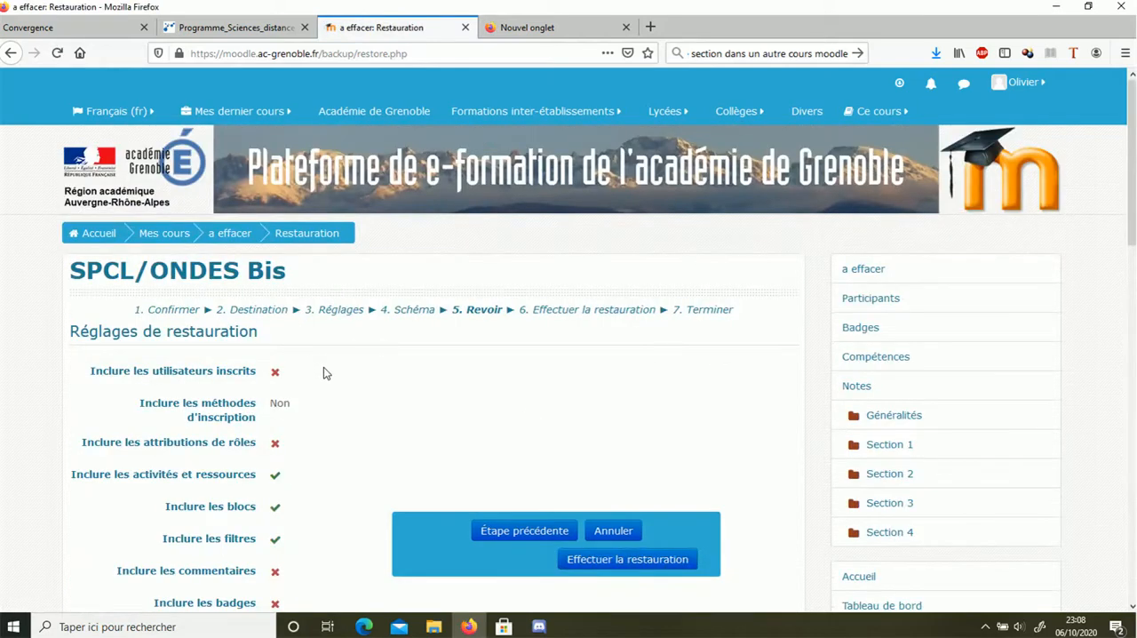
Check the restore summary, perform the restore, and continue to the SPCL/ONDES Bis course page
scroll(323, 372, "down", 3)
left_click(617, 560)
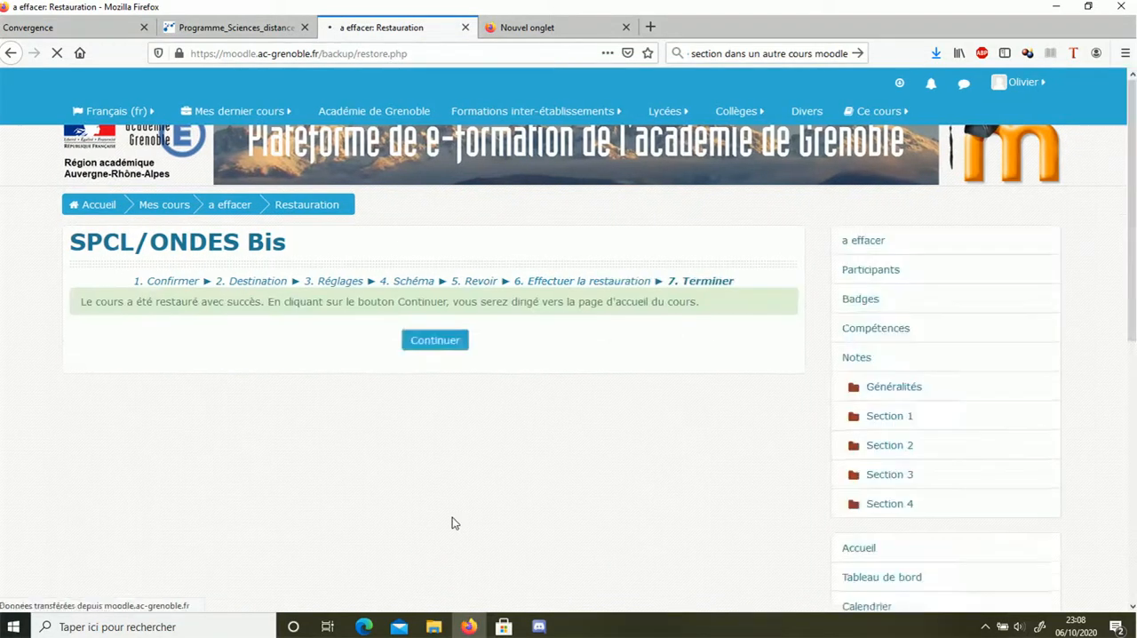
left_click(445, 369)
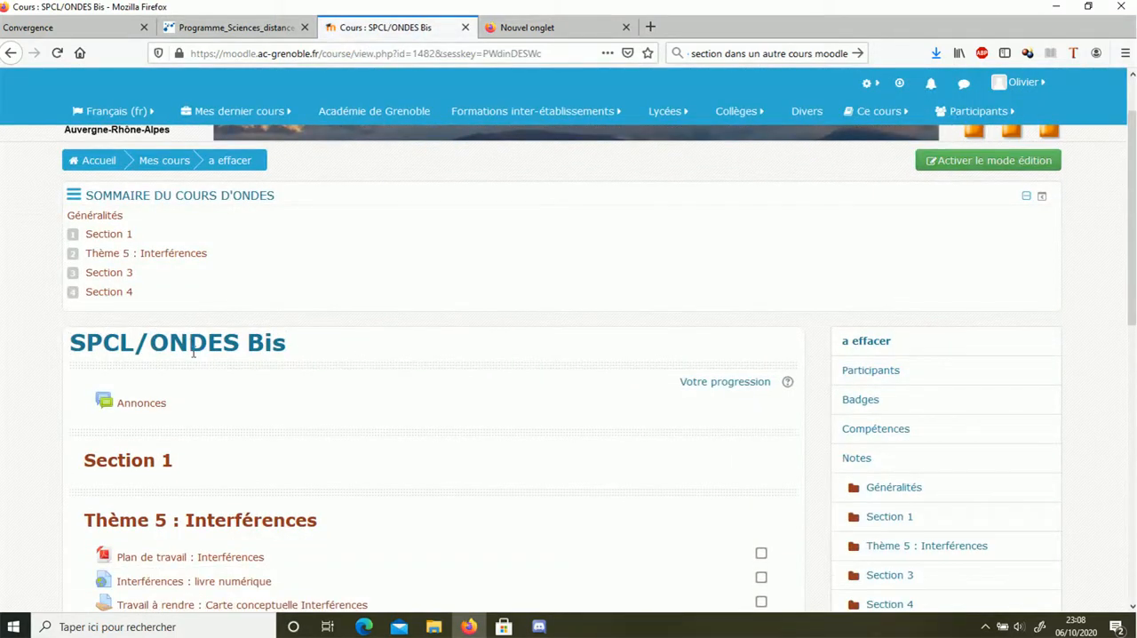
Examine the restored Thème 5 : Interférences section and its activities on the SPCL/ONDES Bis course page
scroll(368, 353, "down", 3)
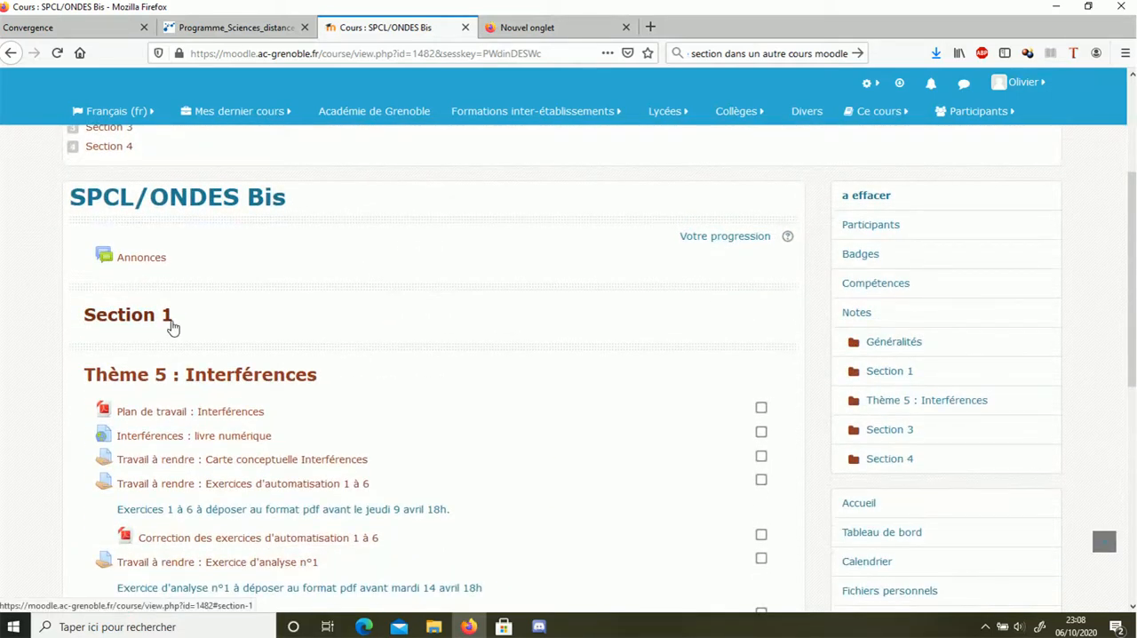
scroll(271, 368, "down", 3)
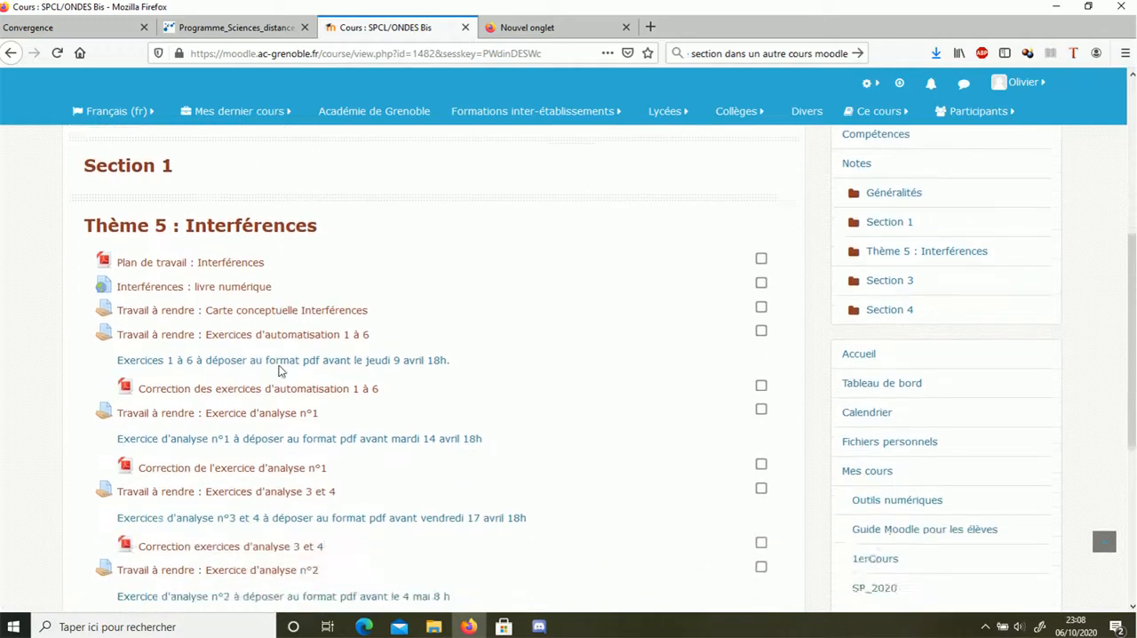
scroll(281, 369, "down", 2)
scroll(289, 289, "down", 3)
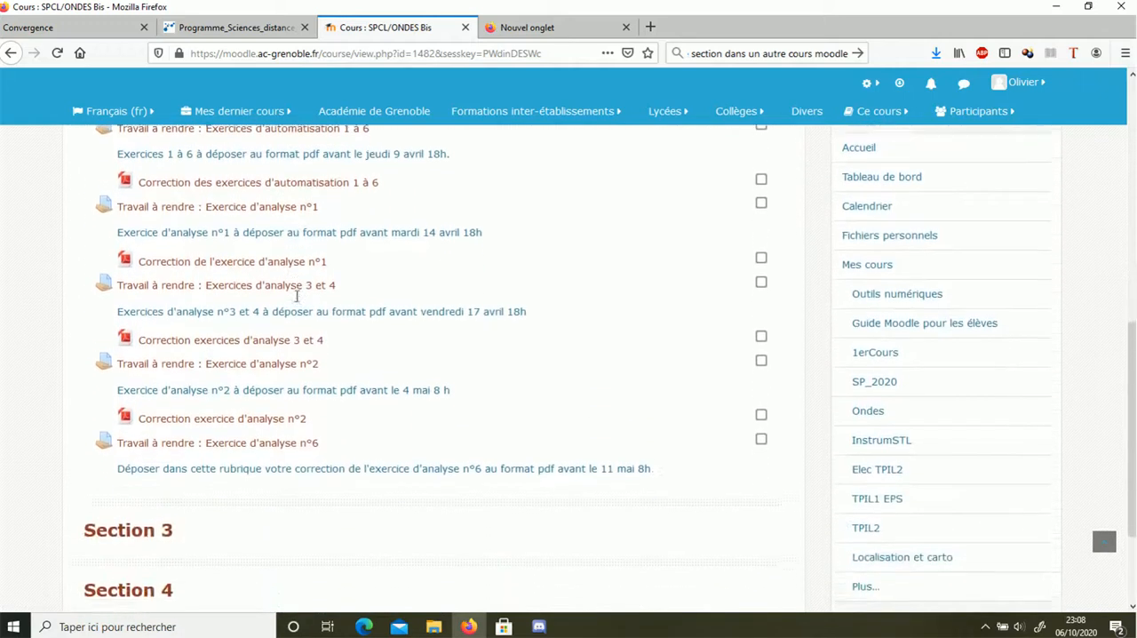
scroll(300, 249, "up", 3)
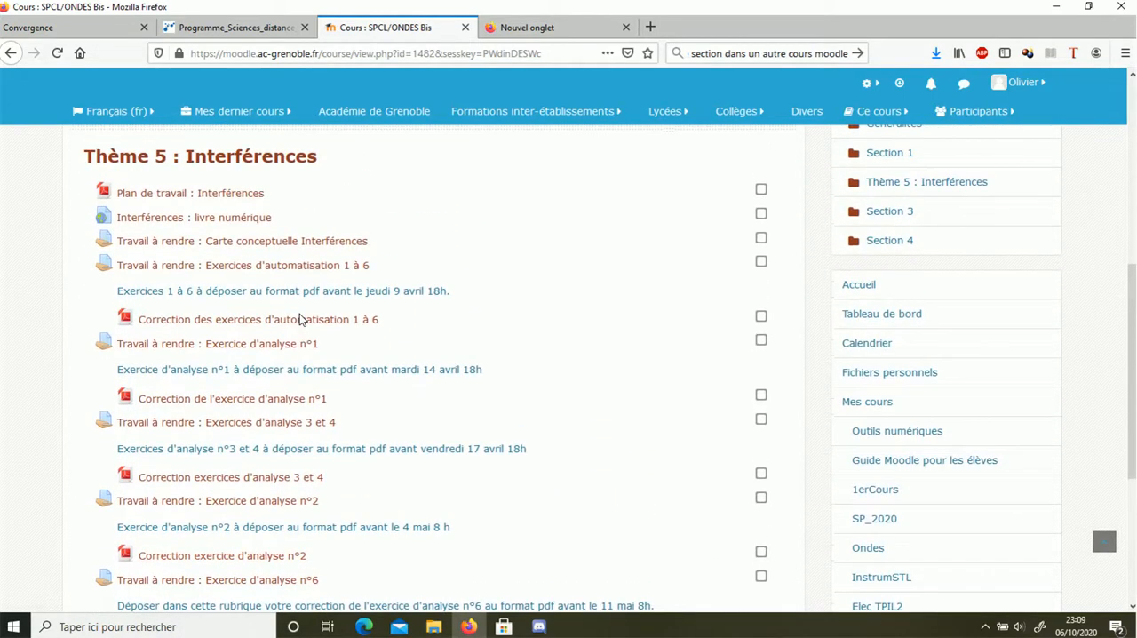
scroll(358, 322, "down", 5)
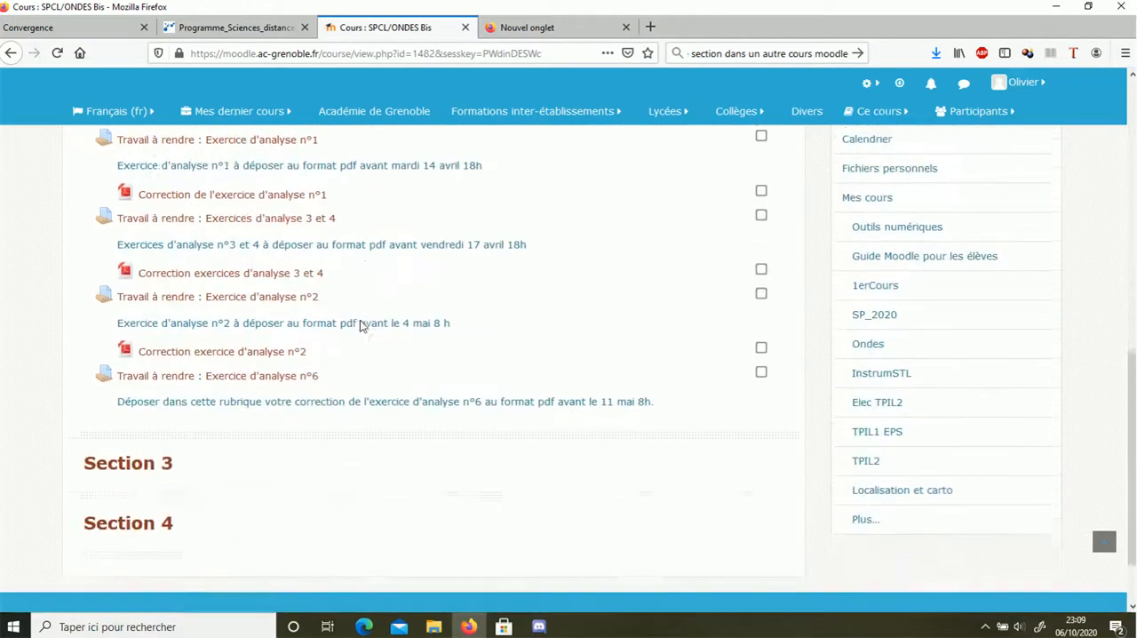
scroll(375, 365, "up", 3)
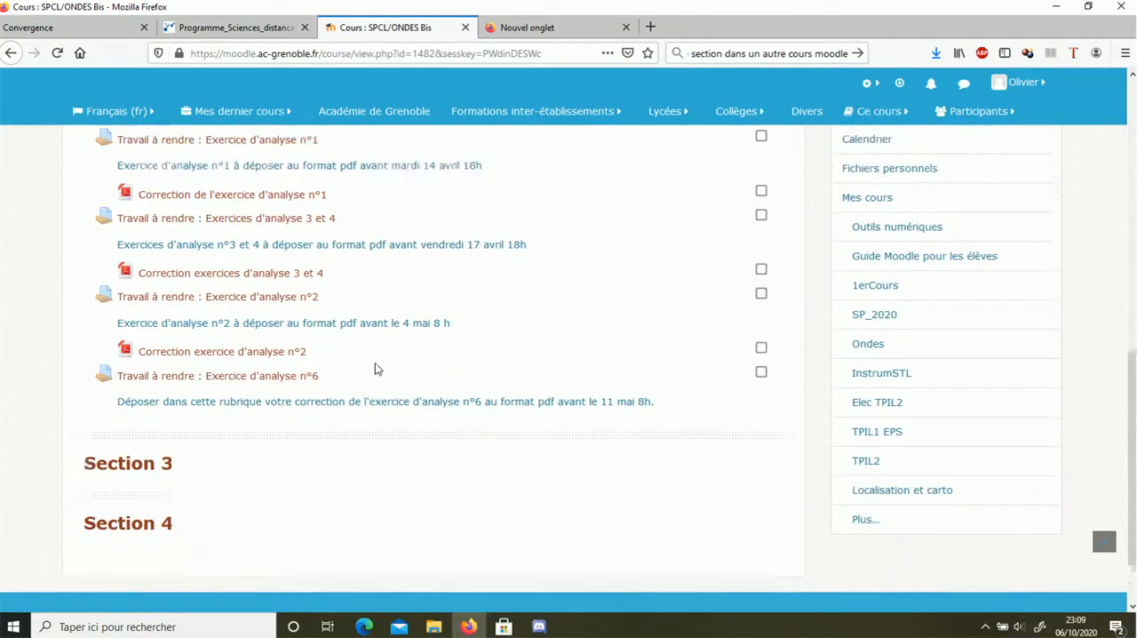
scroll(366, 294, "up", 3)
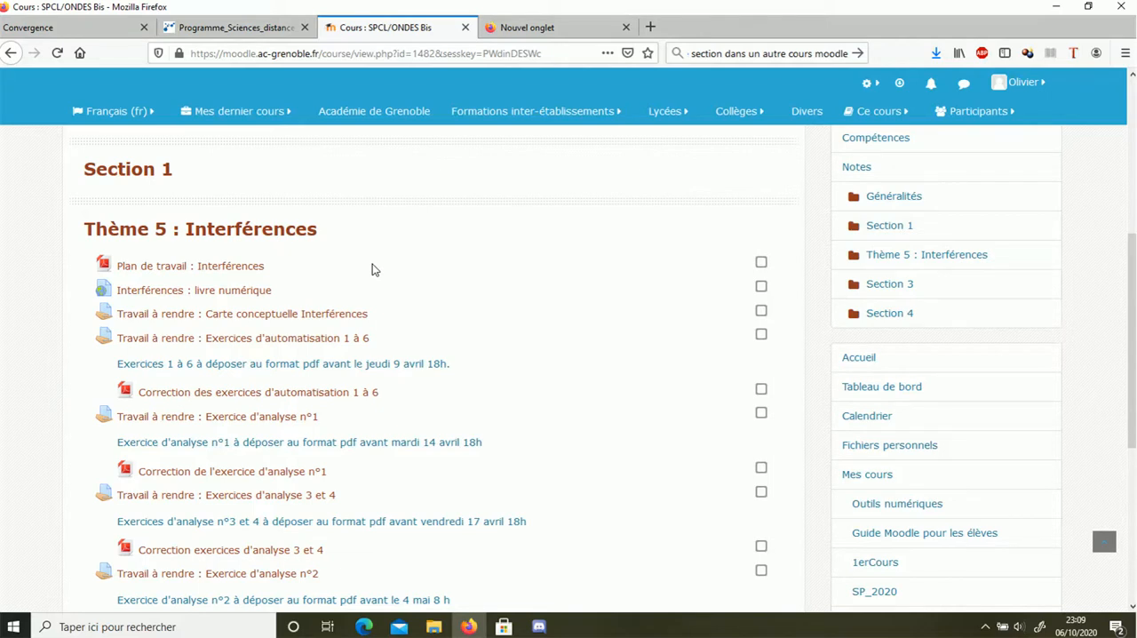
scroll(388, 256, "up", 3)
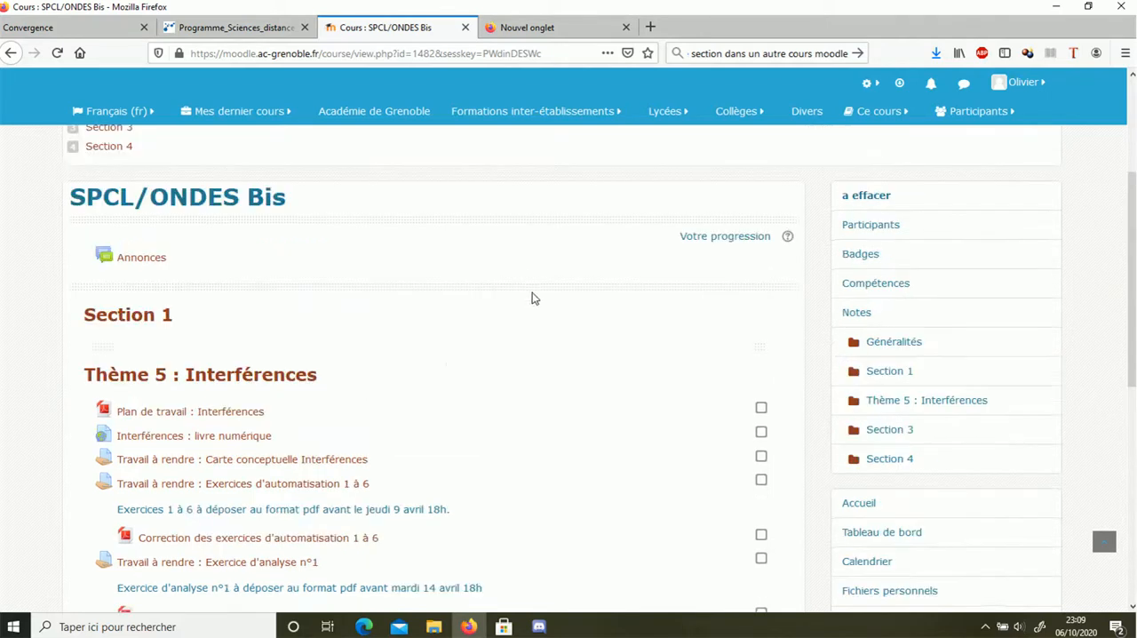